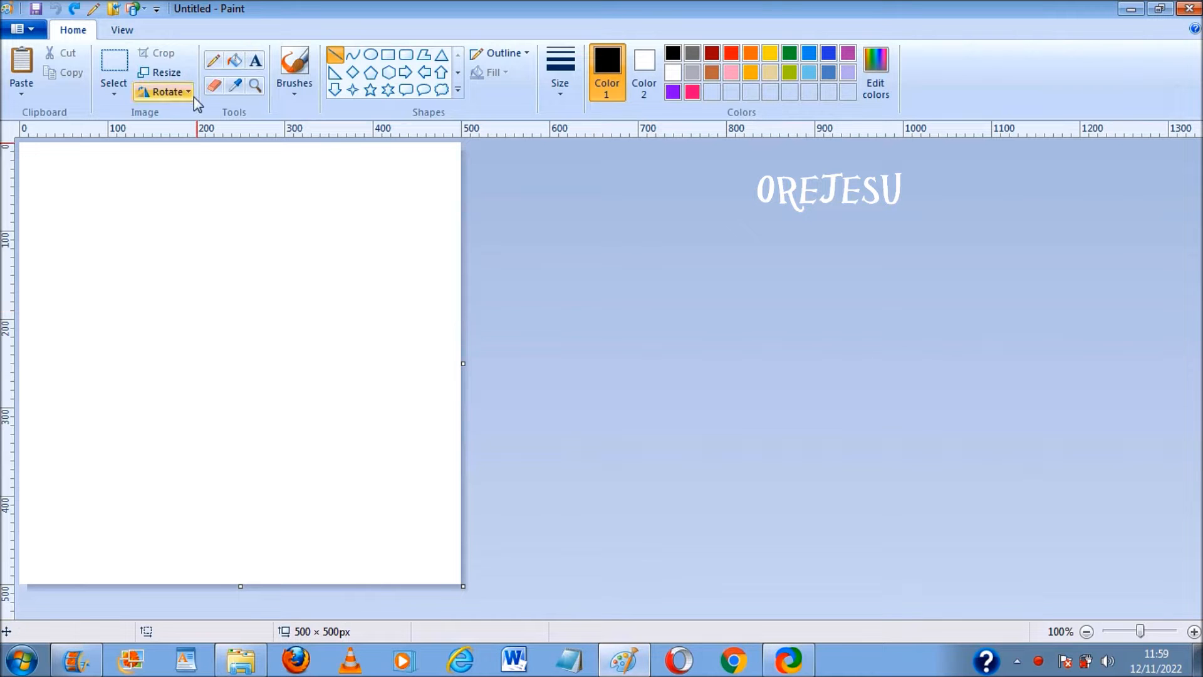
Resize the blank canvas to 600 × 600 pixels with the aspect ratio unlocked
click(170, 73)
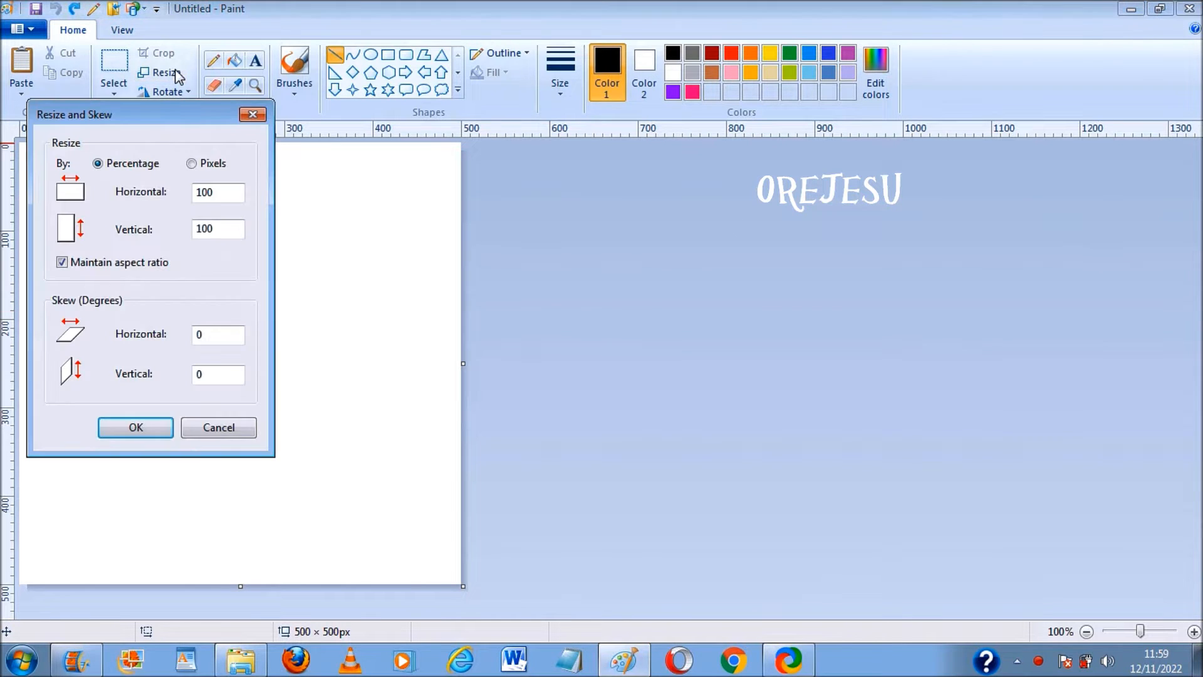
click(192, 165)
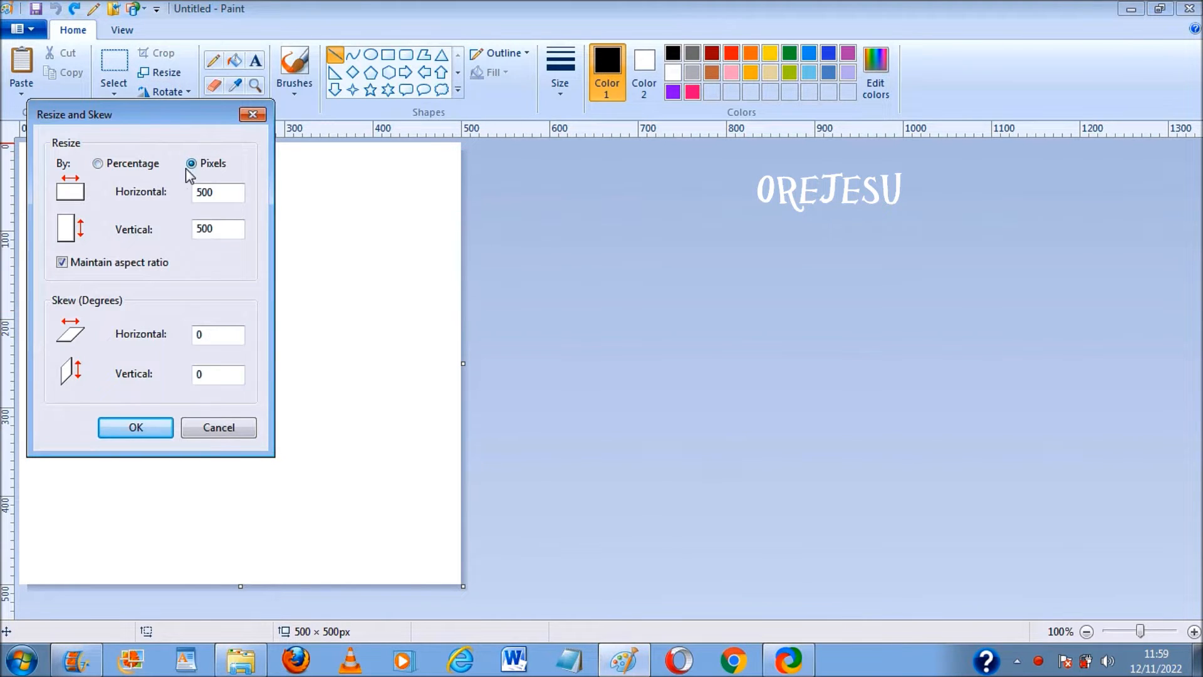
click(61, 262)
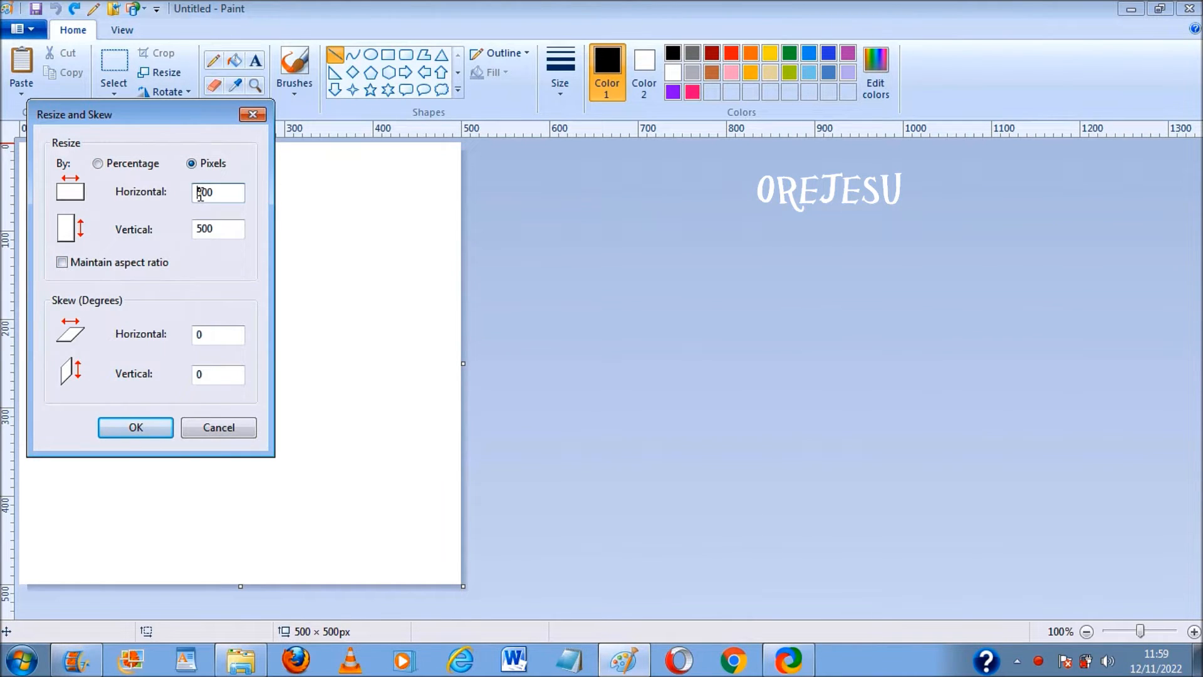
key(Delete)
key(Delete)
key(BackSpace)
text(60)
click(203, 231)
key(BackSpace)
text(6)
click(158, 425)
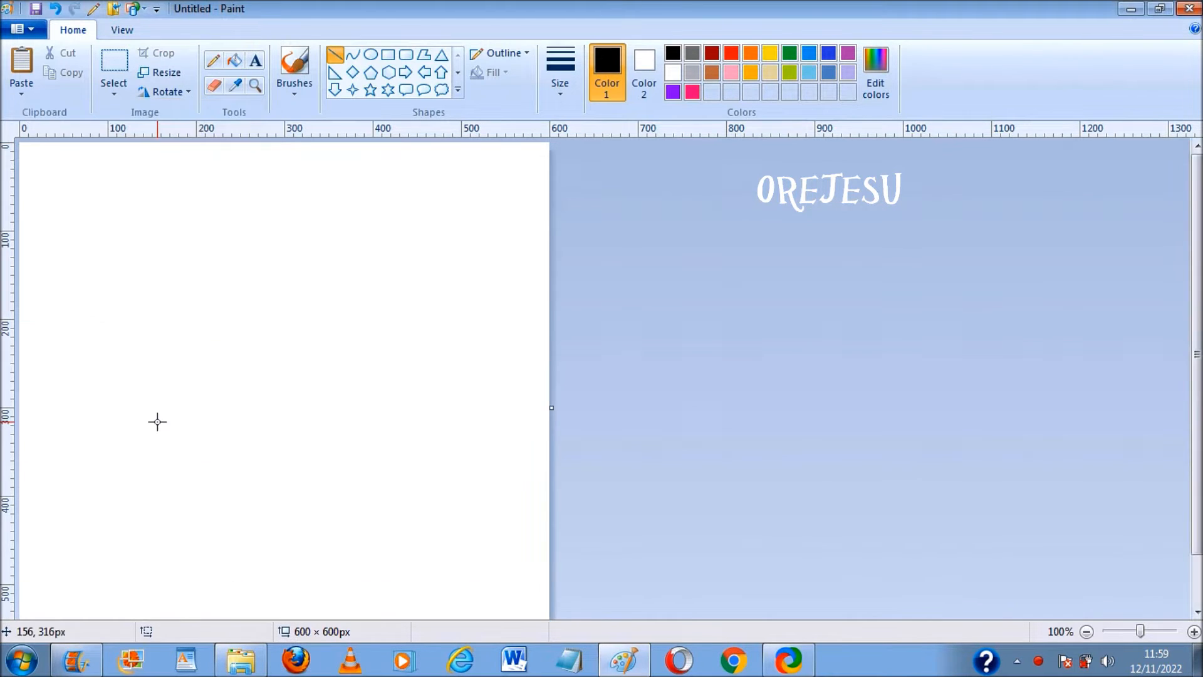
Draw two thick black diagonal lines from the canvas's upper corners inward to about (200, 200) and (400, 200) px
click(123, 33)
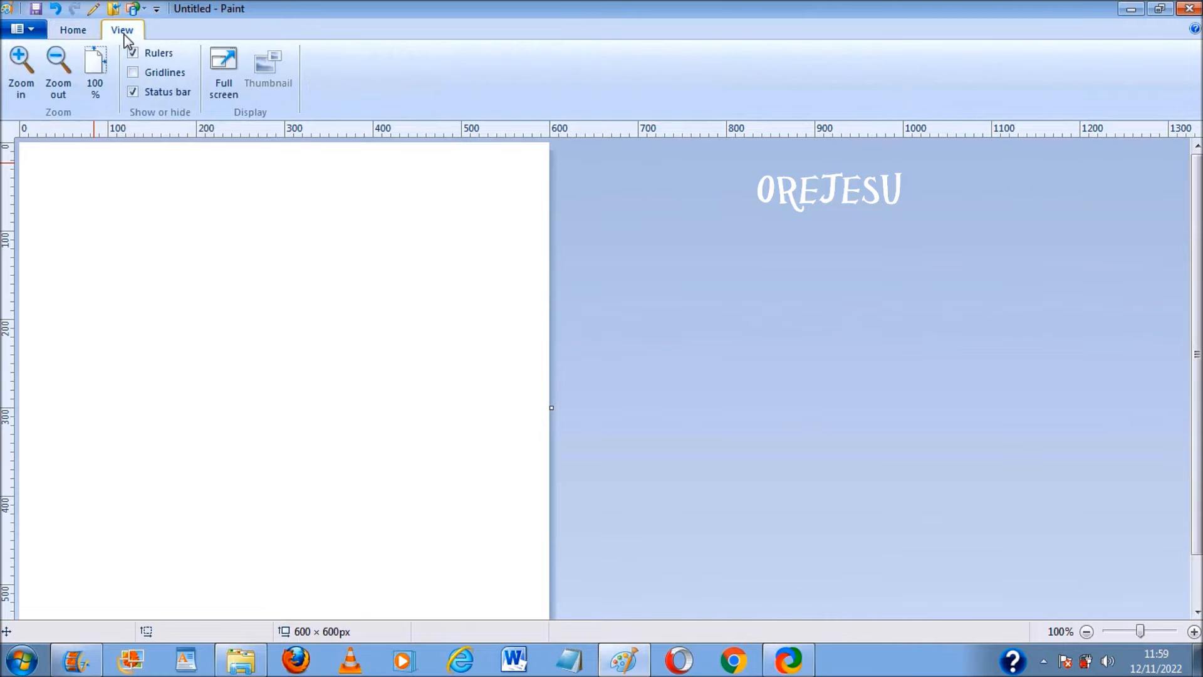
click(73, 30)
click(336, 56)
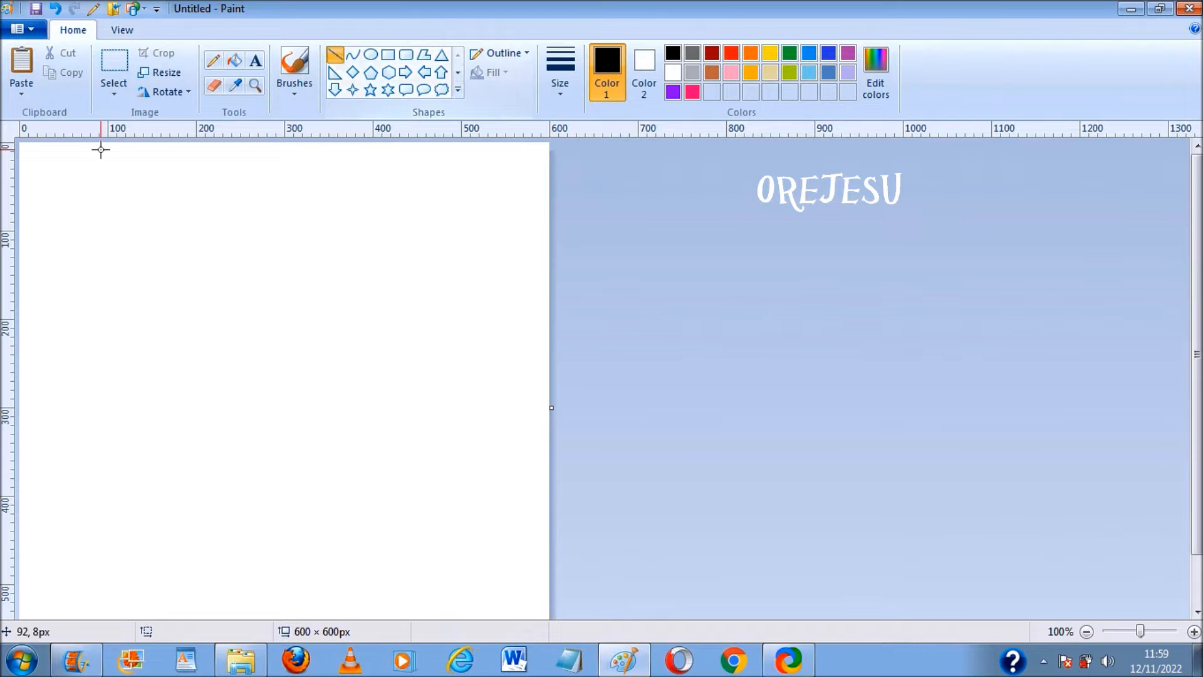
mouse_move(20, 144)
mouse_down()
mouse_move(212, 339)
mouse_move(196, 319)
mouse_up()
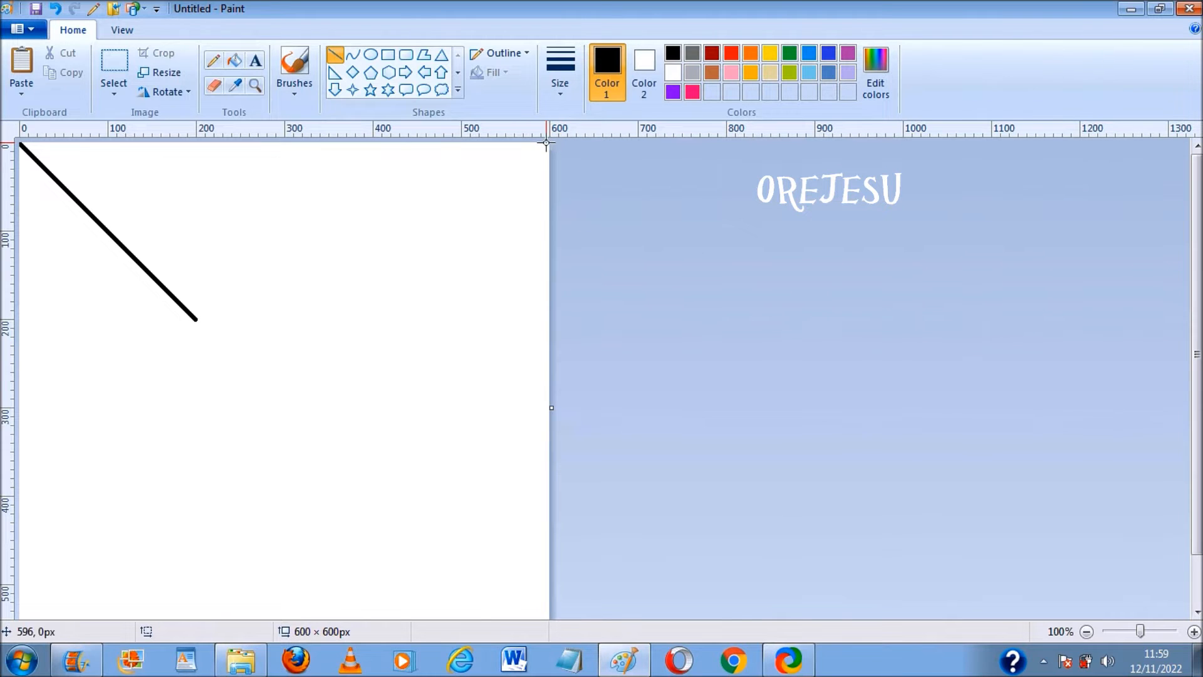
drag(549, 144, 370, 318)
click(859, 247)
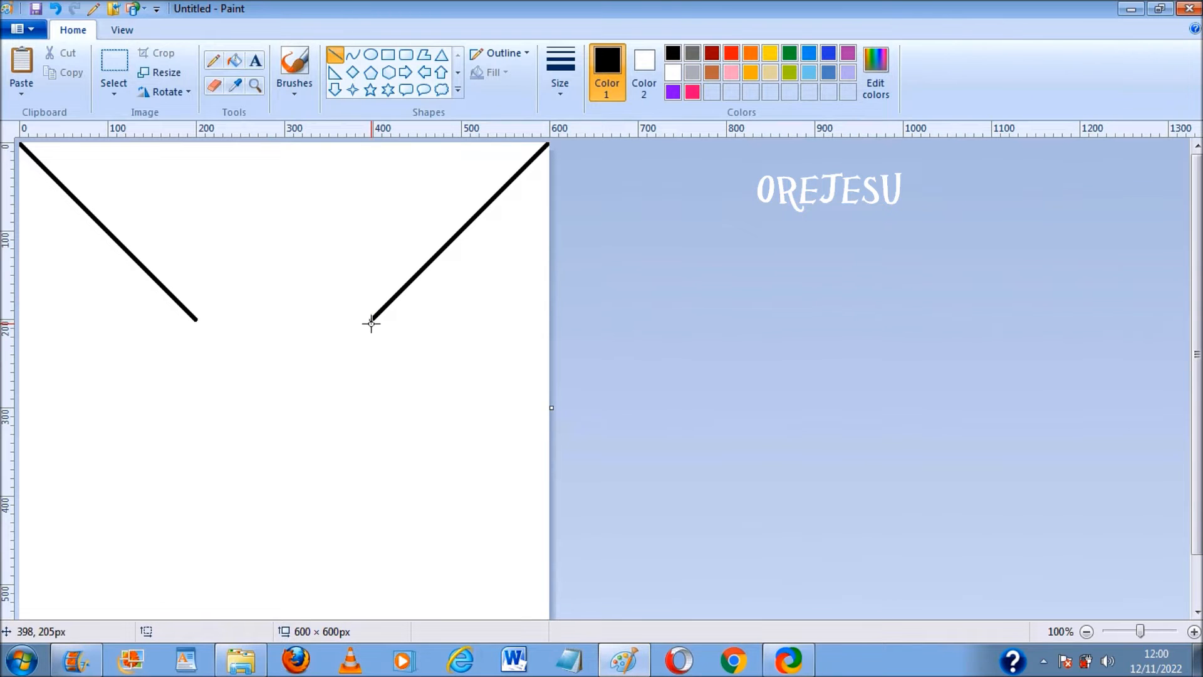
Connect the inner ends of both diagonals to the midpoint of the canvas's upper edge at about 300 px with black lines
drag(371, 319, 284, 142)
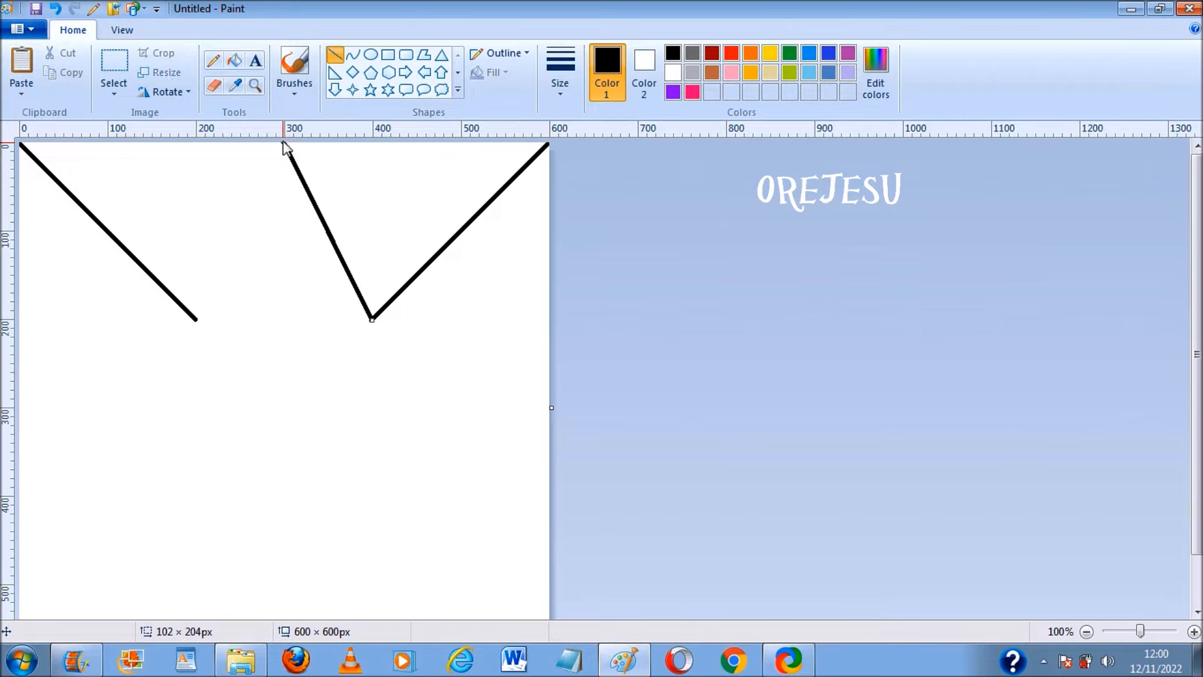
click(690, 239)
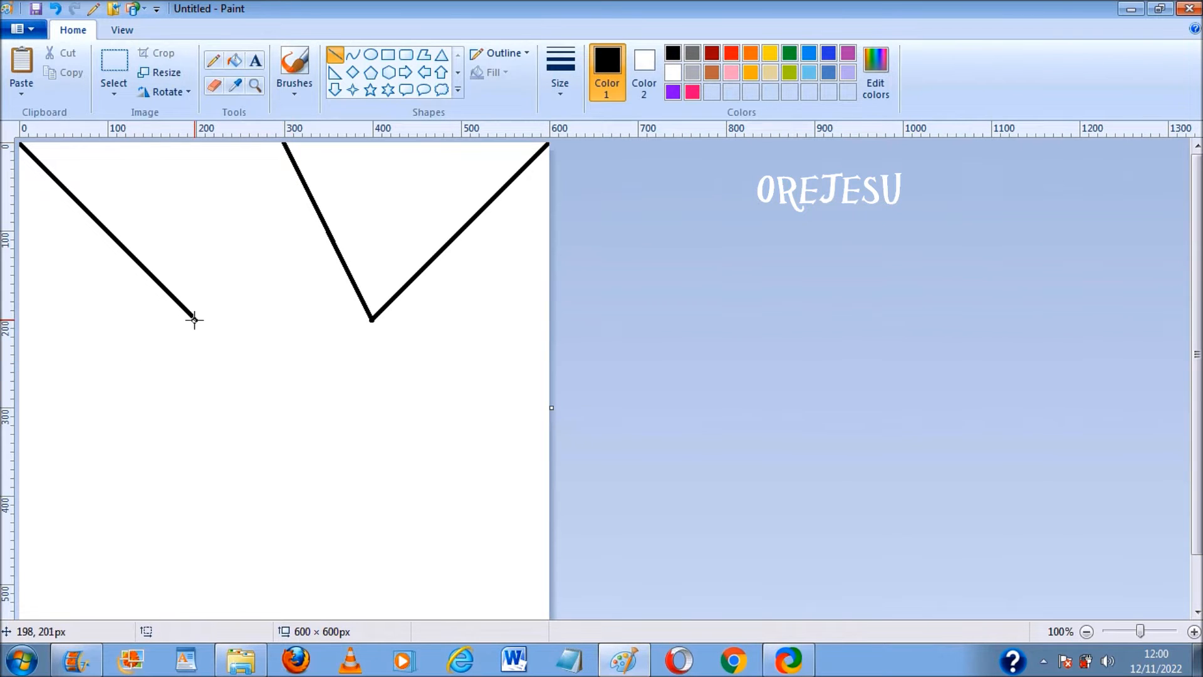
drag(194, 319, 284, 143)
click(920, 289)
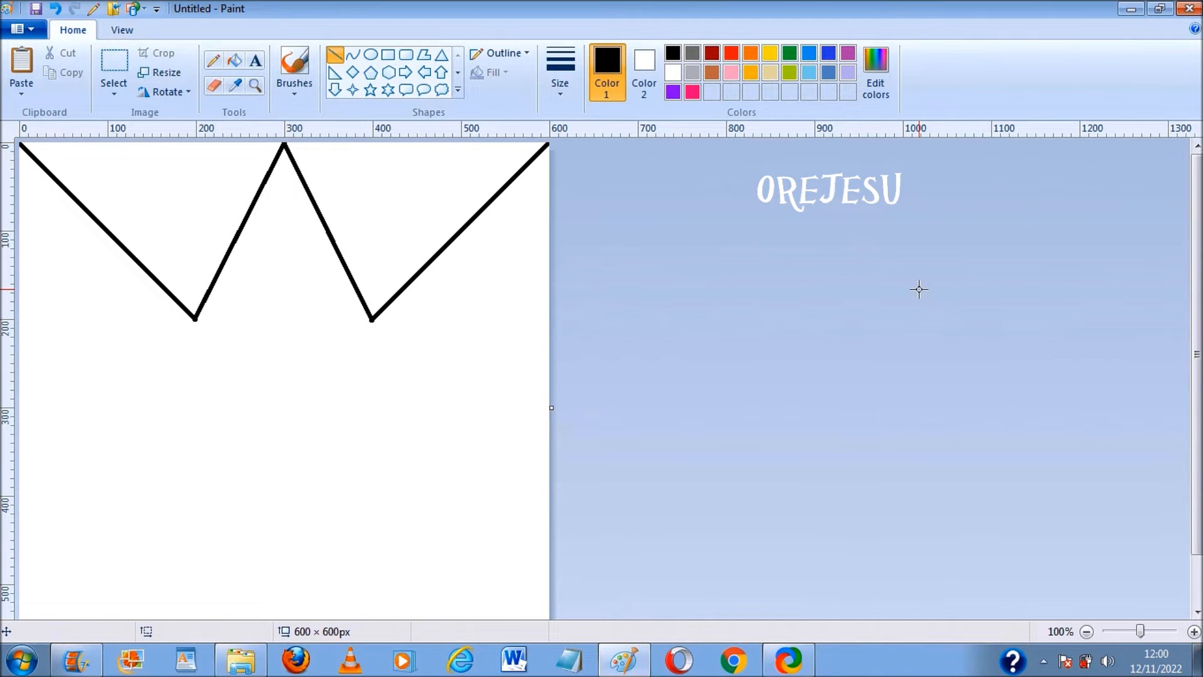
Select the whole canvas and overlay the line pattern on itself rotated by 180° and 90° to form a four-pointed star
key(ctrl+a)
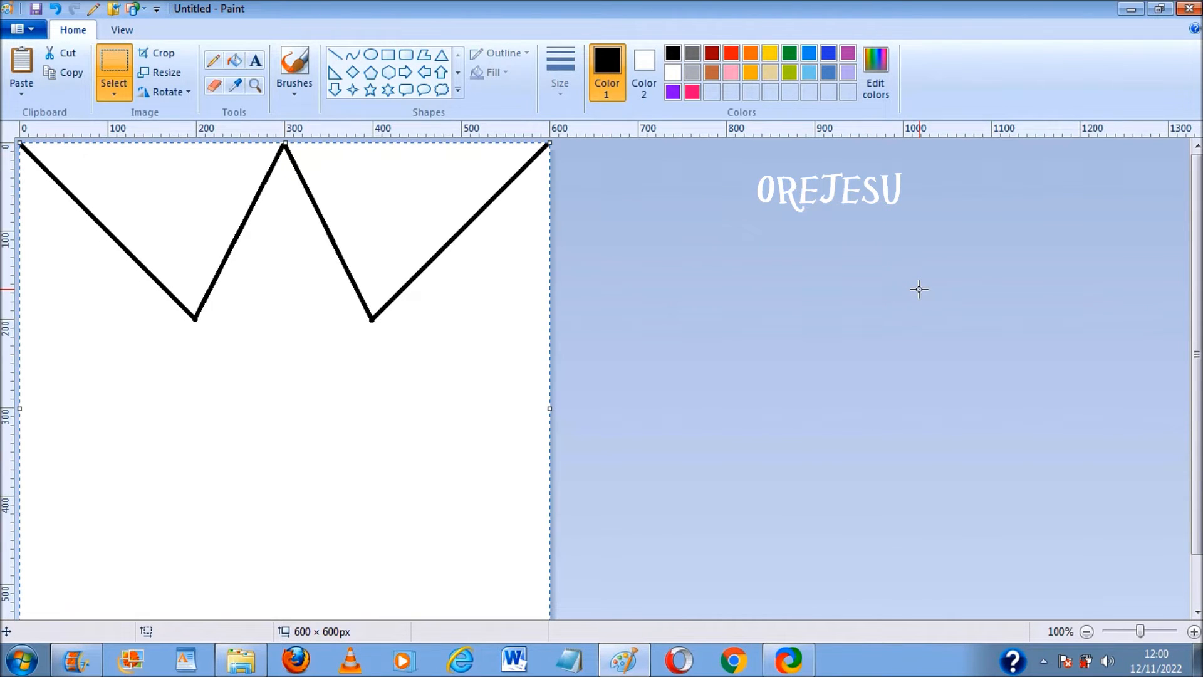
click(127, 95)
click(127, 95)
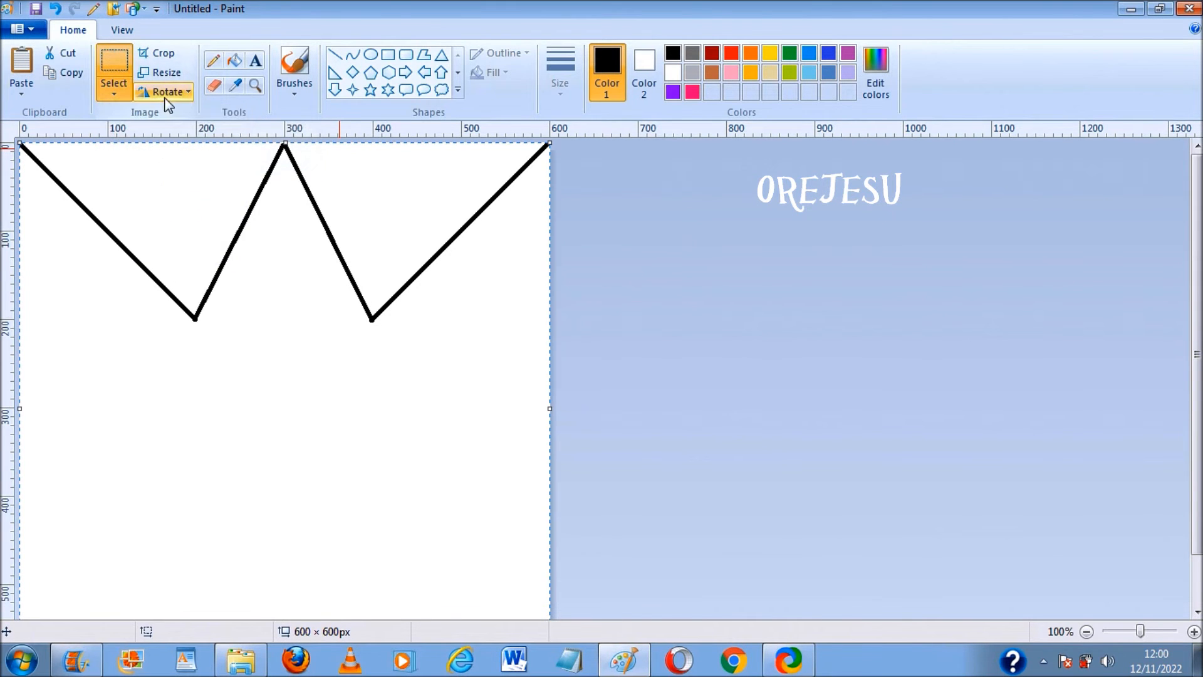
click(186, 93)
click(193, 148)
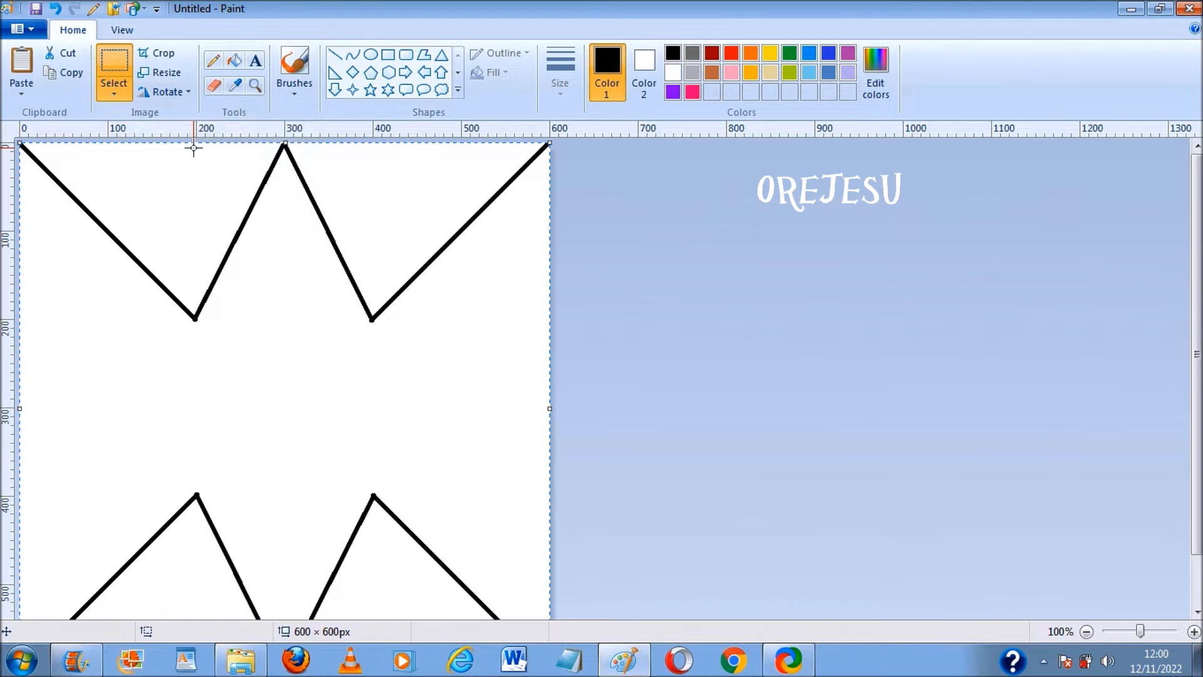
click(185, 92)
click(193, 113)
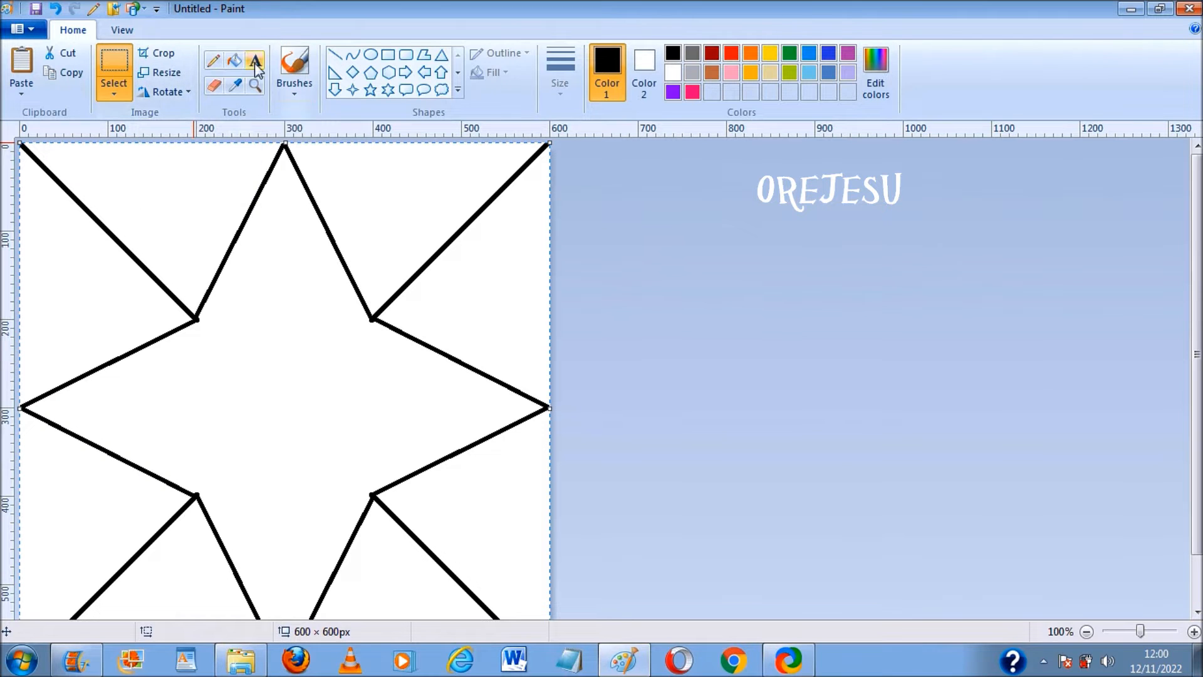
Fill the four-pointed star black and the four triangles along the upper and lower edges purple
click(235, 60)
click(289, 342)
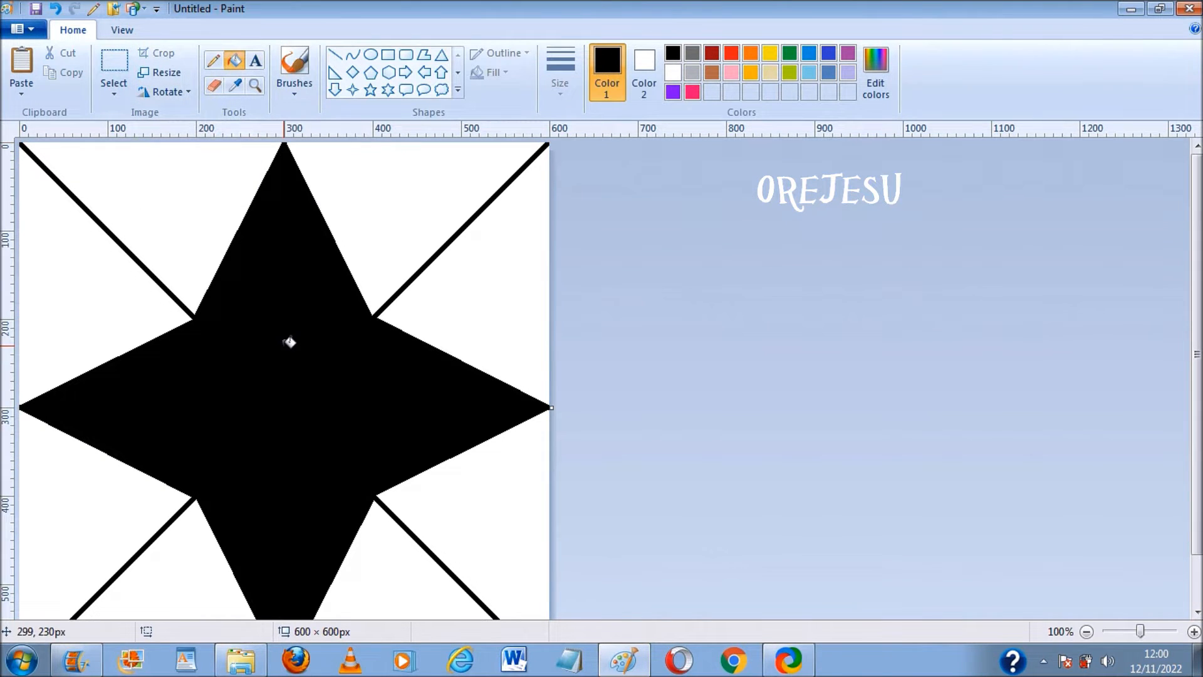
click(673, 92)
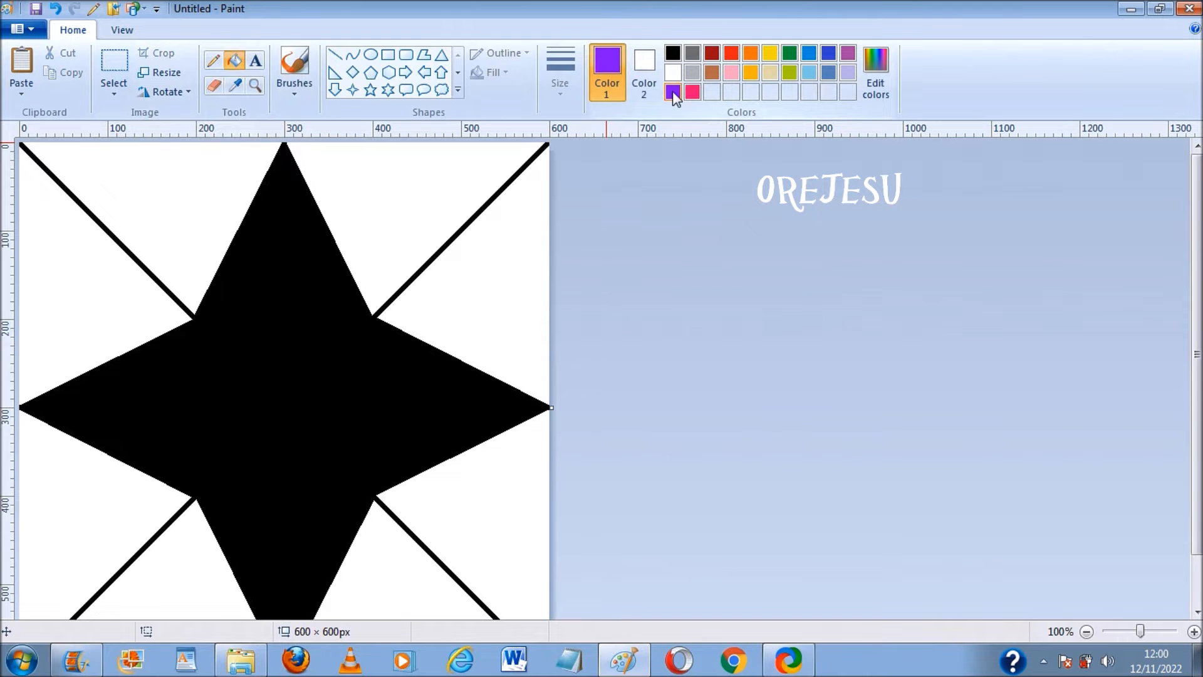
click(206, 178)
click(438, 202)
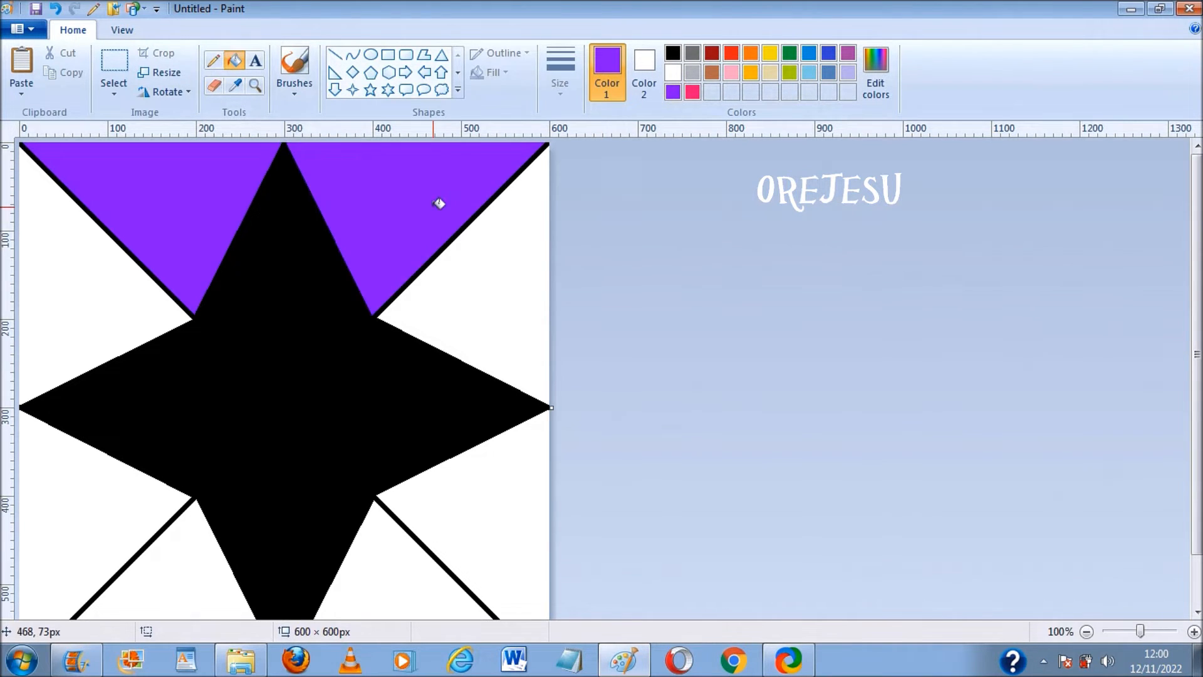
click(397, 545)
click(169, 599)
Fill the four remaining triangles along the canvas's side edges with pink
click(692, 93)
click(532, 291)
click(510, 535)
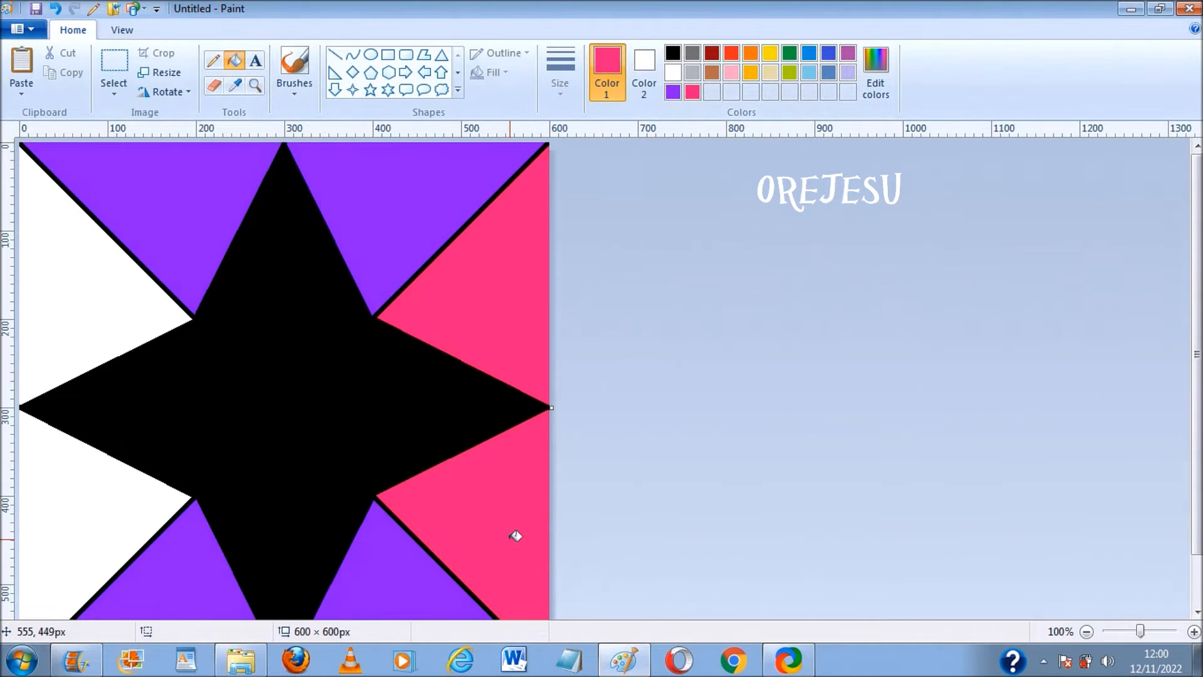
click(84, 544)
click(91, 299)
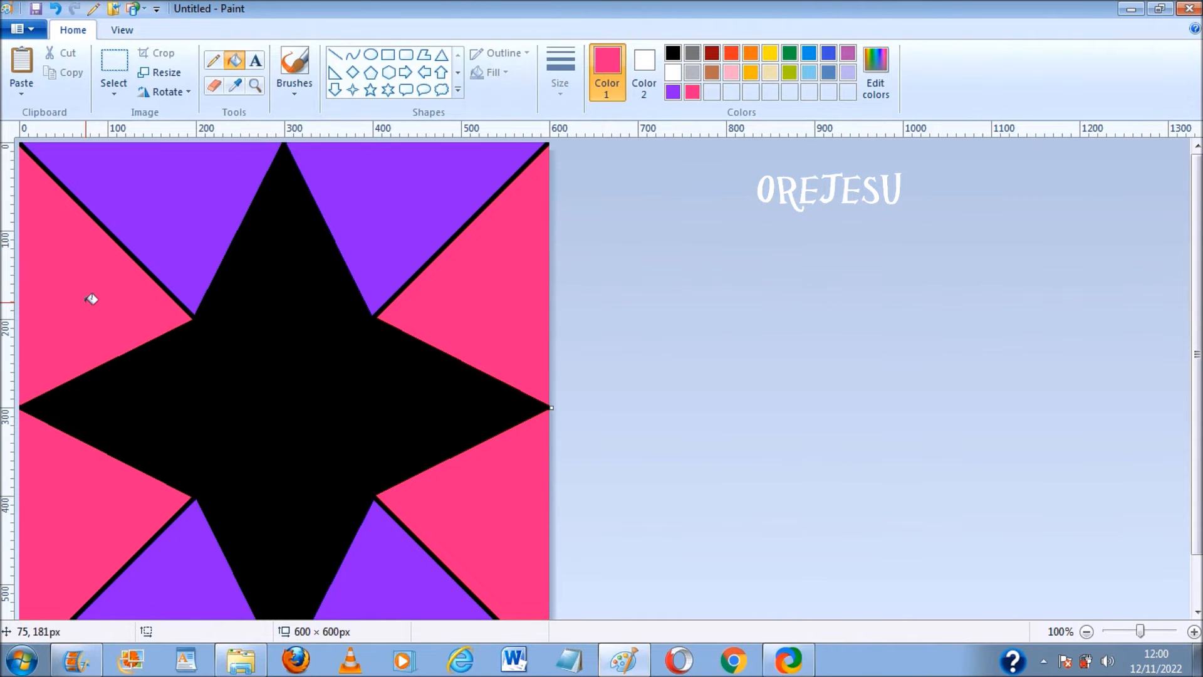
Open a second Paint window and resize its canvas to 2400 × 600 pixels with the aspect ratio unlocked
right_click(621, 663)
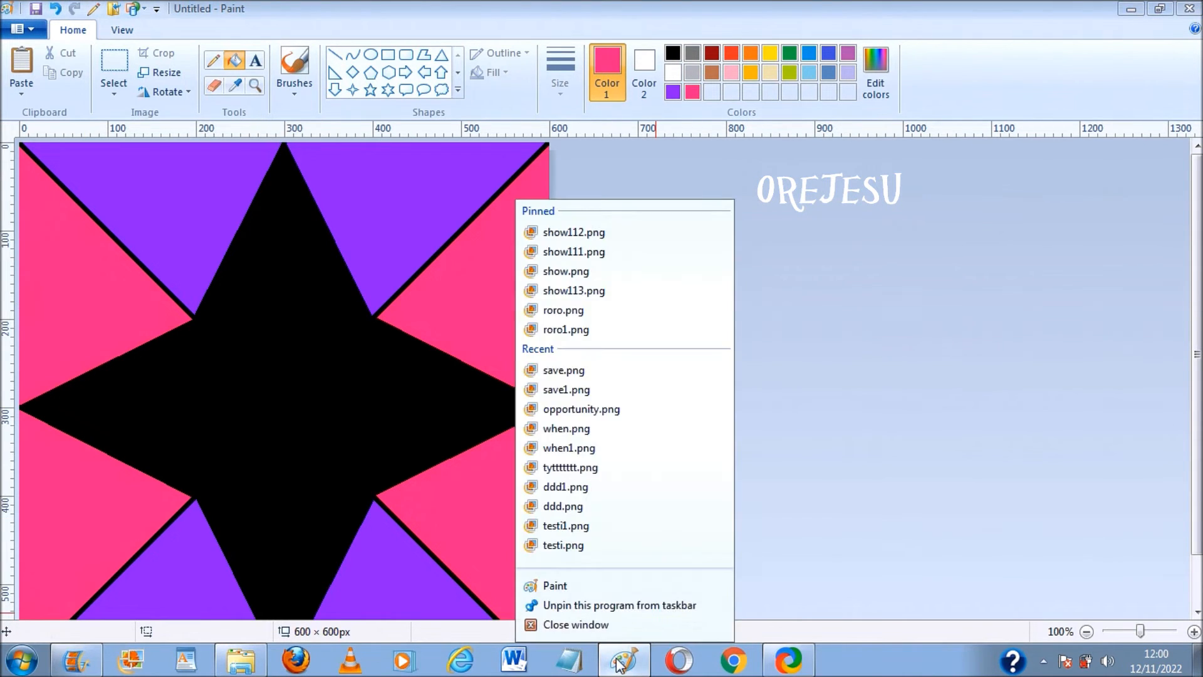
click(616, 588)
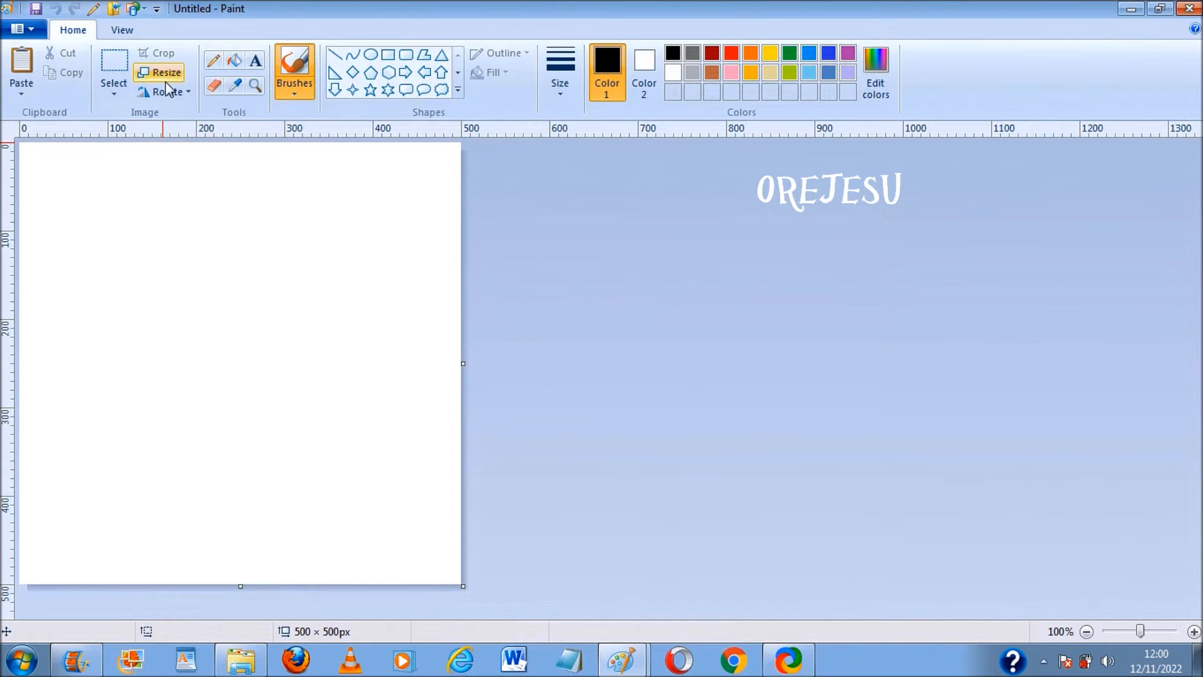
click(165, 74)
click(192, 164)
click(62, 262)
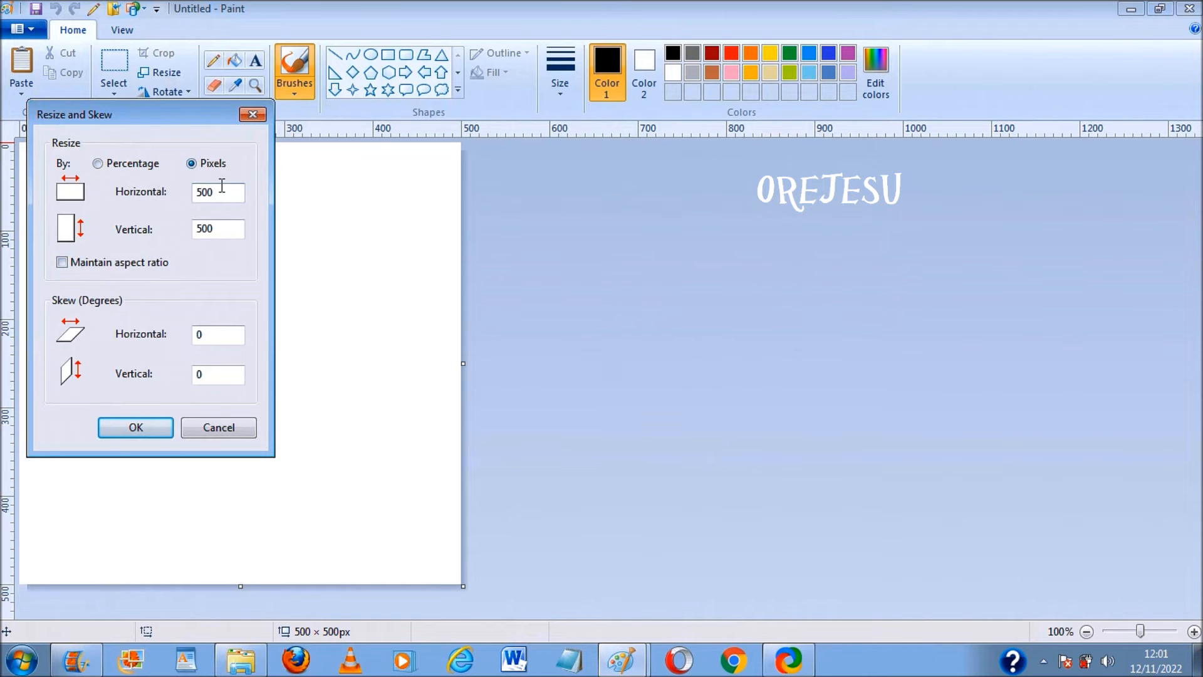
drag(215, 192, 194, 198)
text(2400)
click(202, 228)
key(BackSpace)
text(6)
click(155, 435)
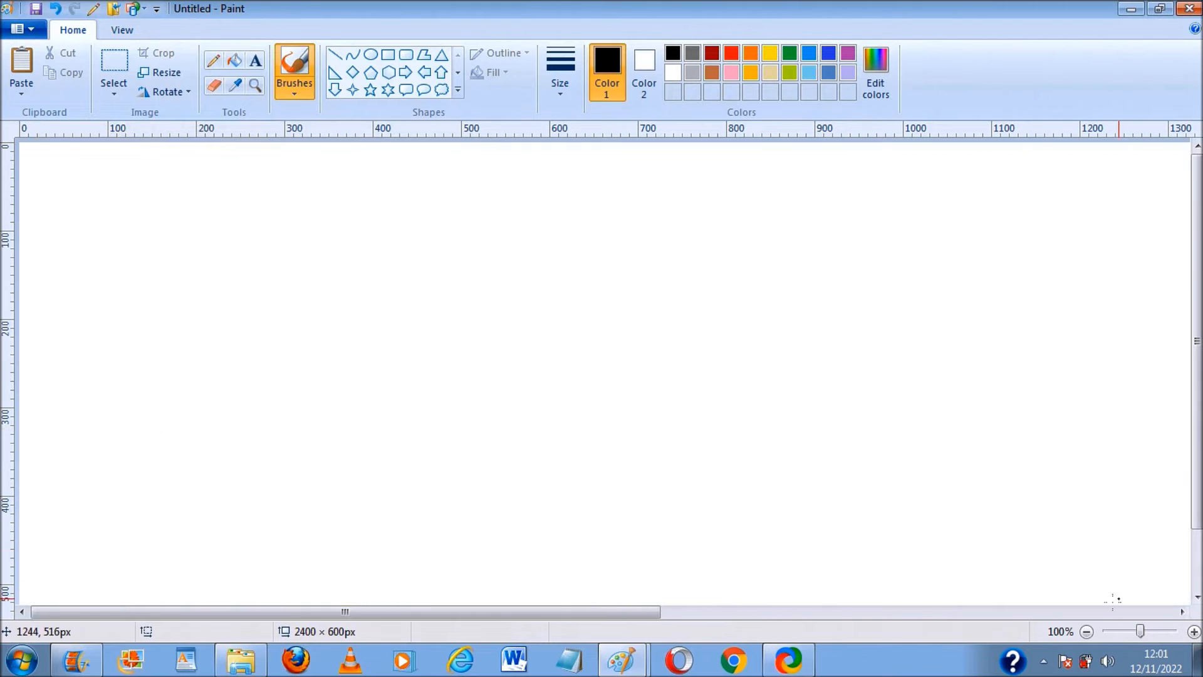
Copy the whole star tile into the wide canvas and place a second copy flush beside the first, at 600 px
click(1087, 630)
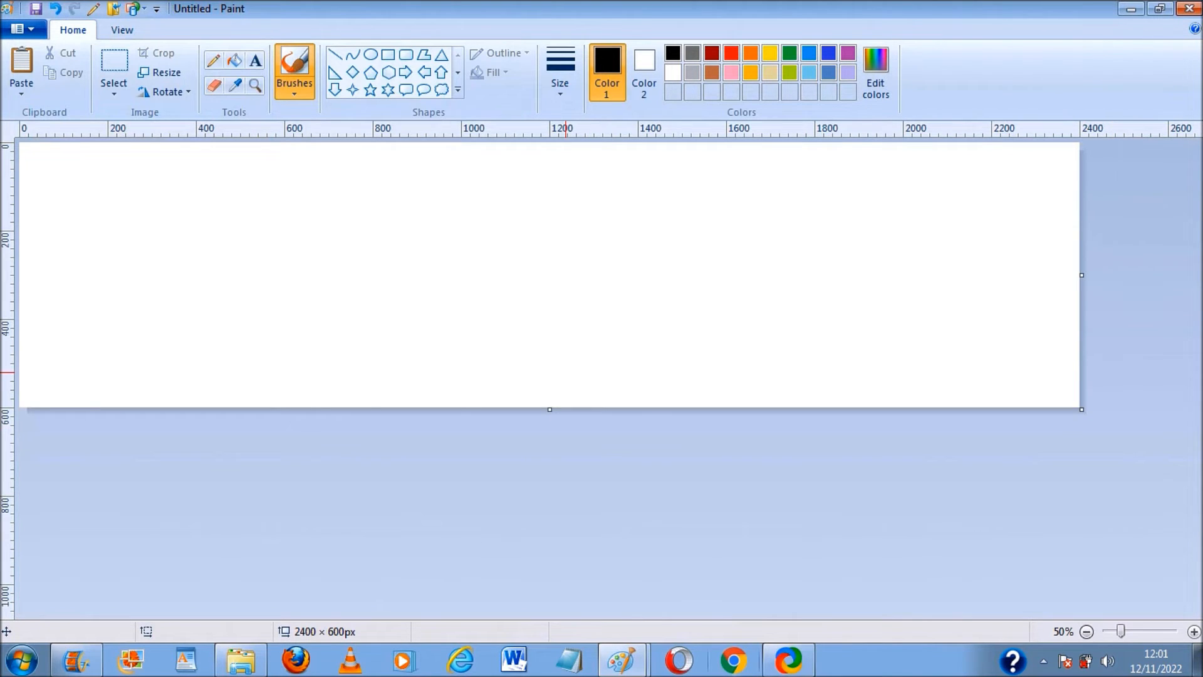
mouse_move(617, 670)
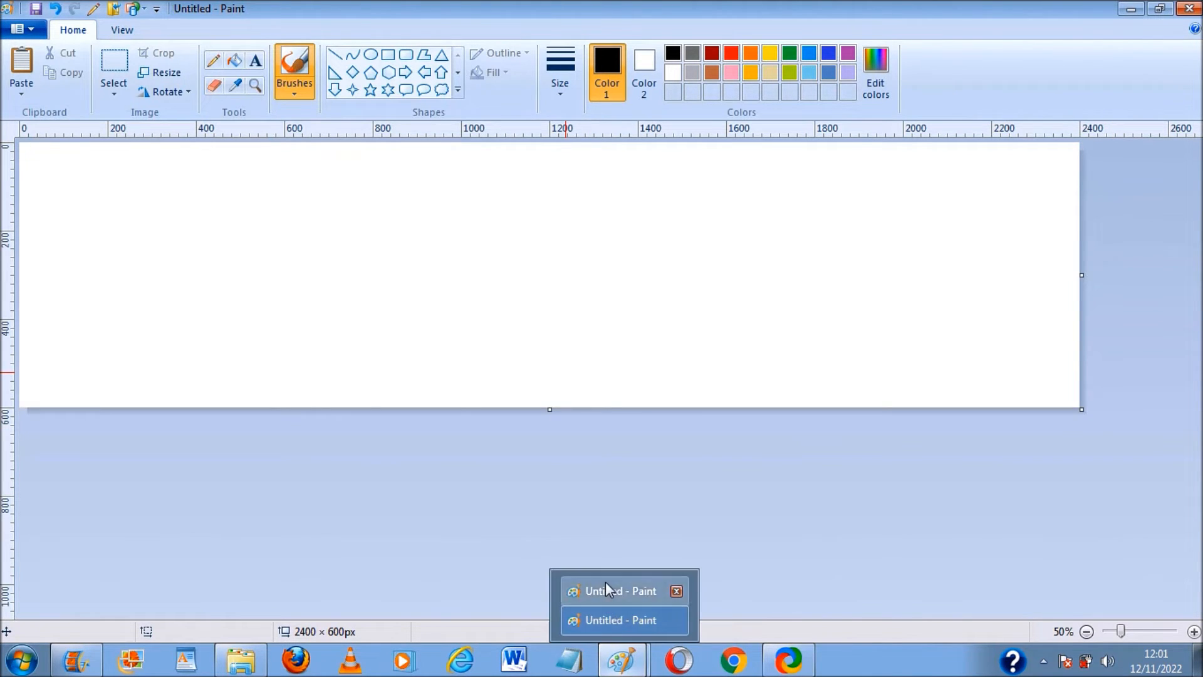
click(605, 582)
key(ctrl+a)
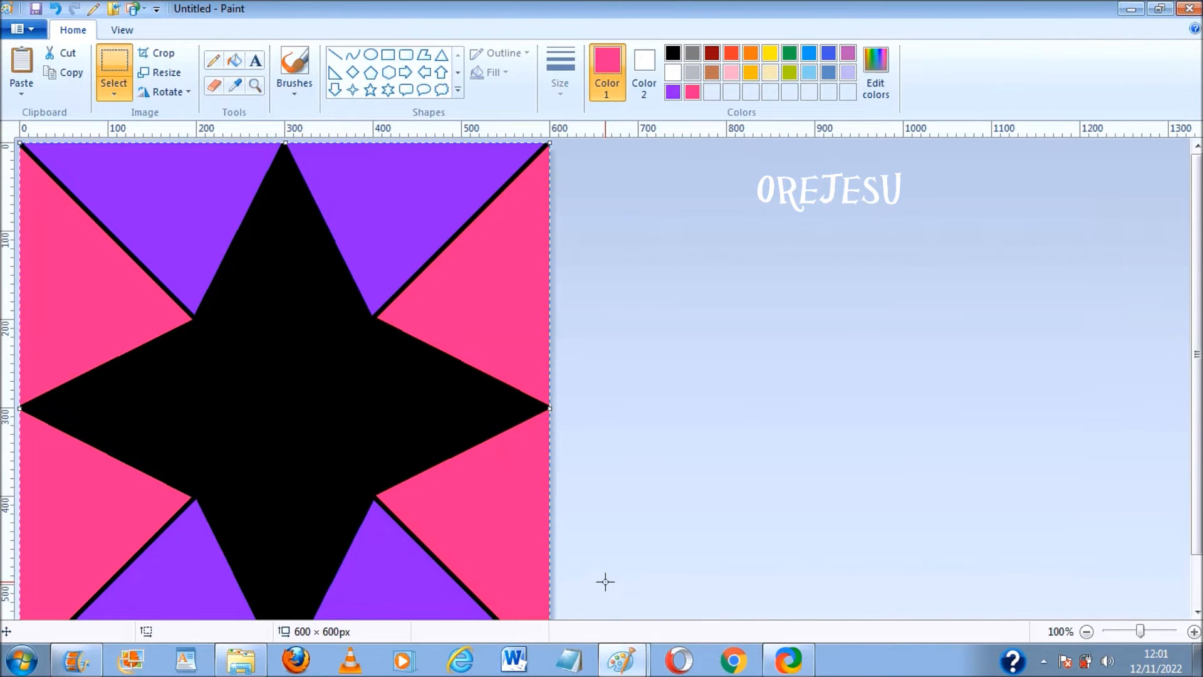
mouse_move(634, 662)
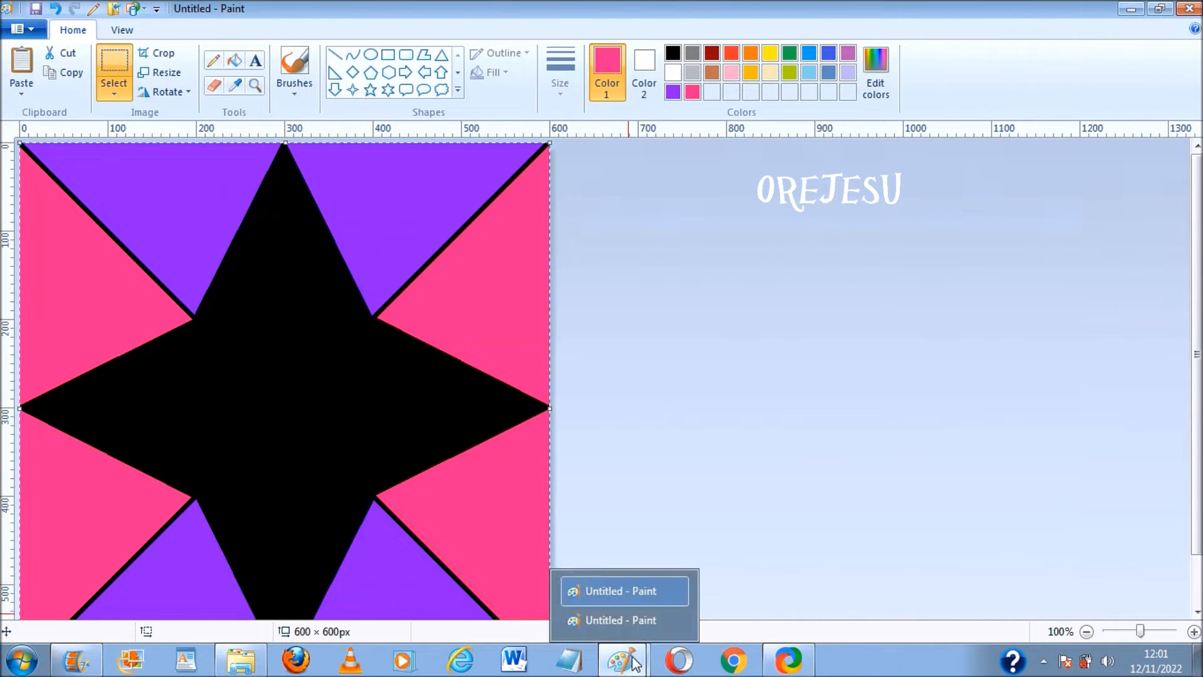
click(633, 621)
key(ctrl+v)
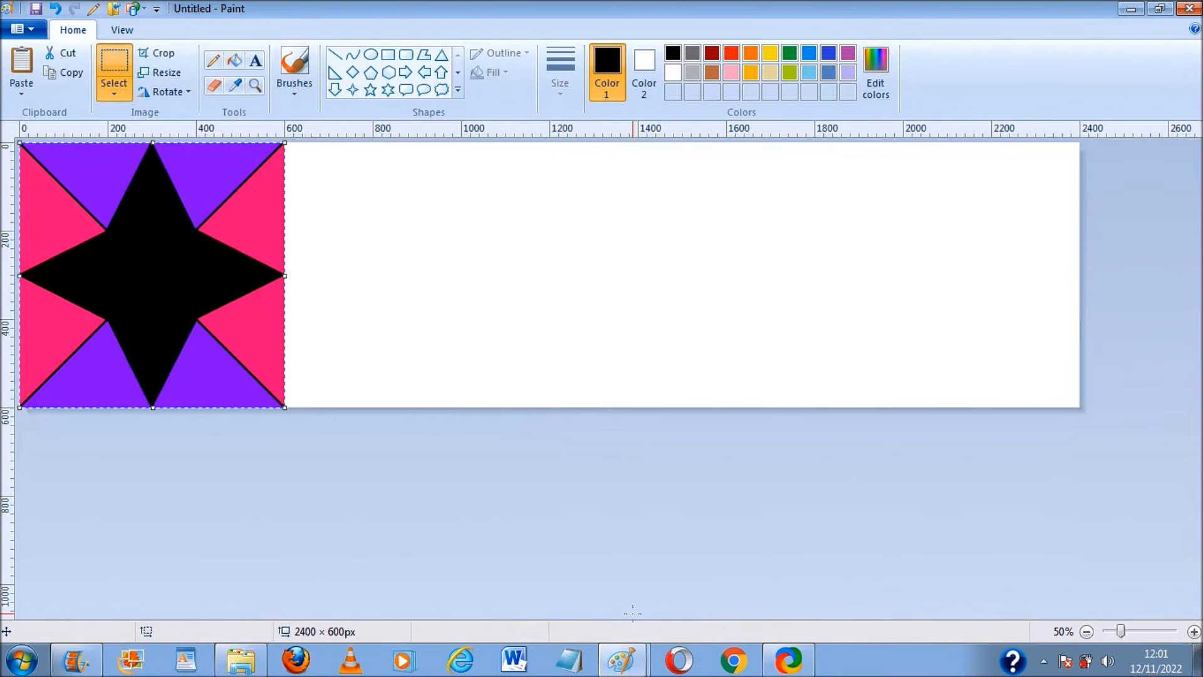
drag(118, 287, 380, 290)
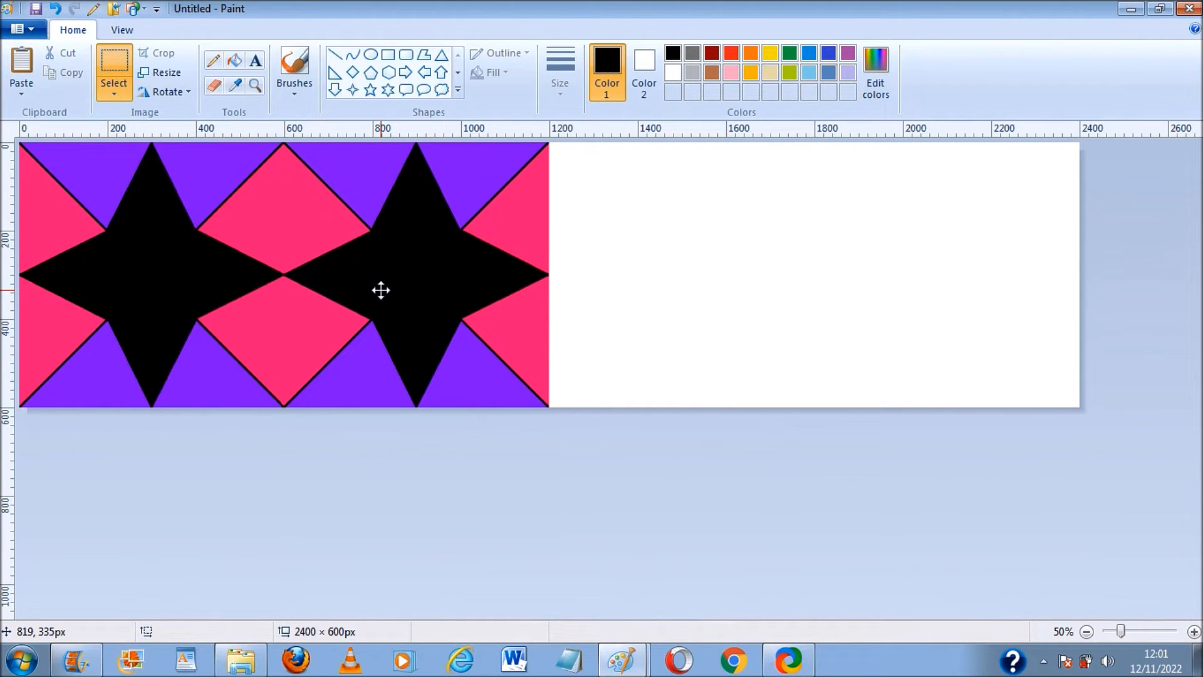
drag(381, 290, 380, 290)
Paste two more star tiles and align them at 1200 and 1800 px to complete the four-tile row
key(ctrl+v)
drag(134, 277, 664, 278)
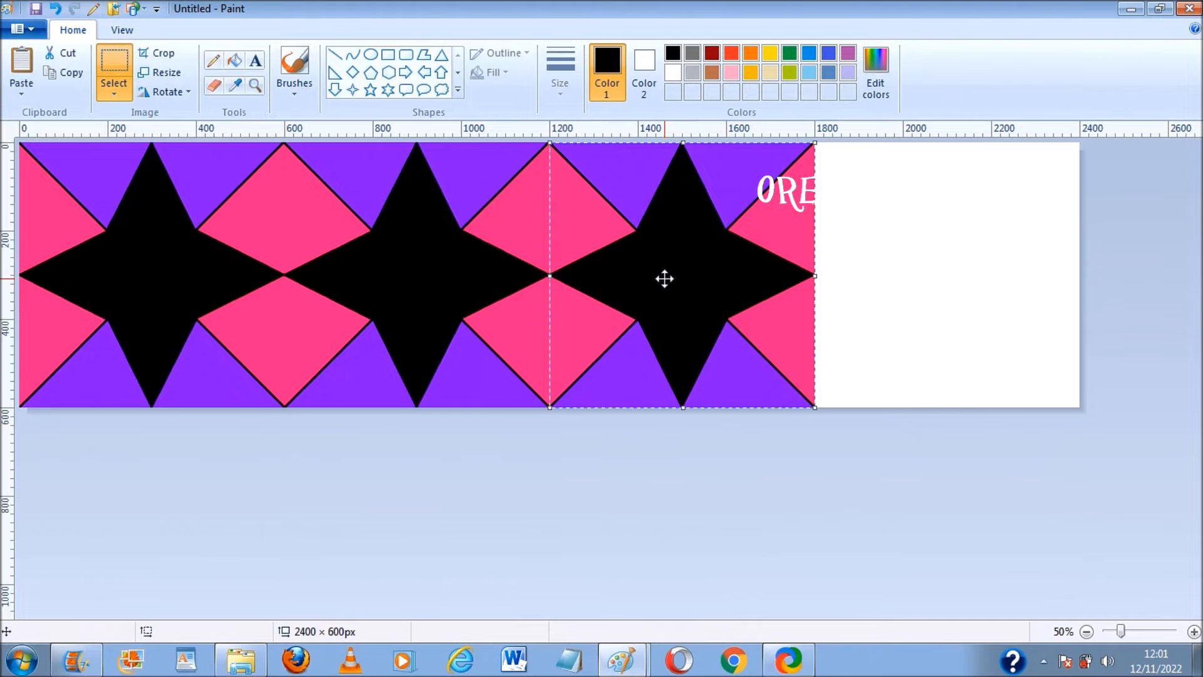
key(ctrl+v)
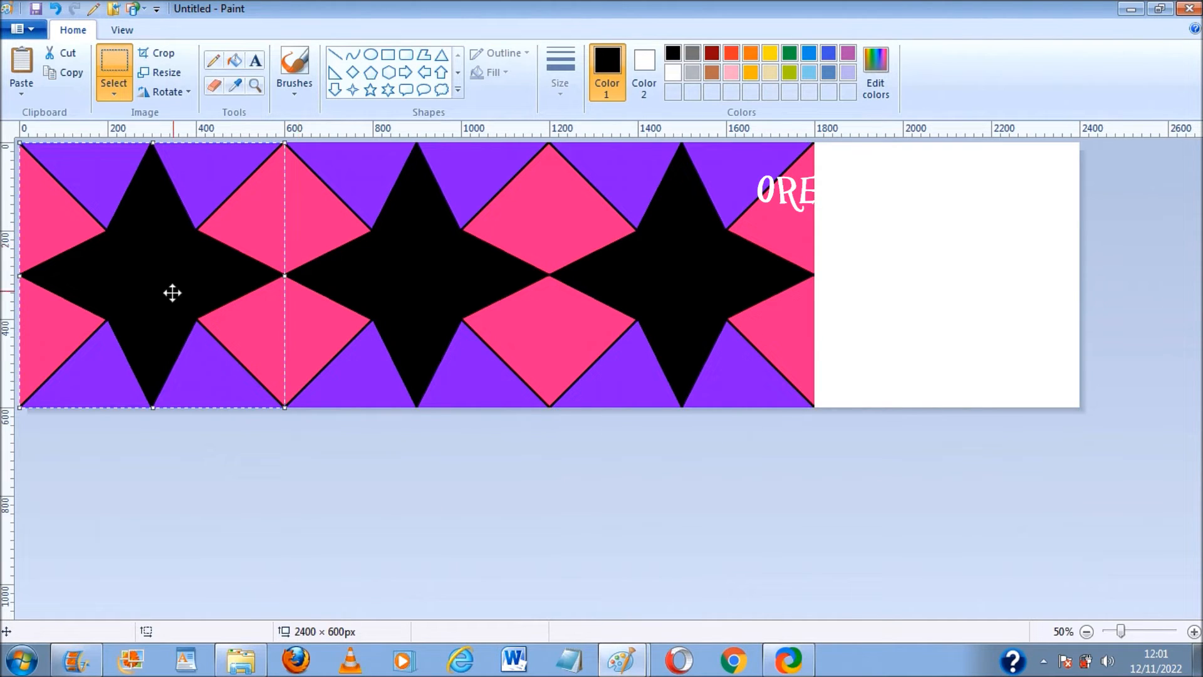
drag(169, 290, 768, 273)
drag(653, 255, 851, 272)
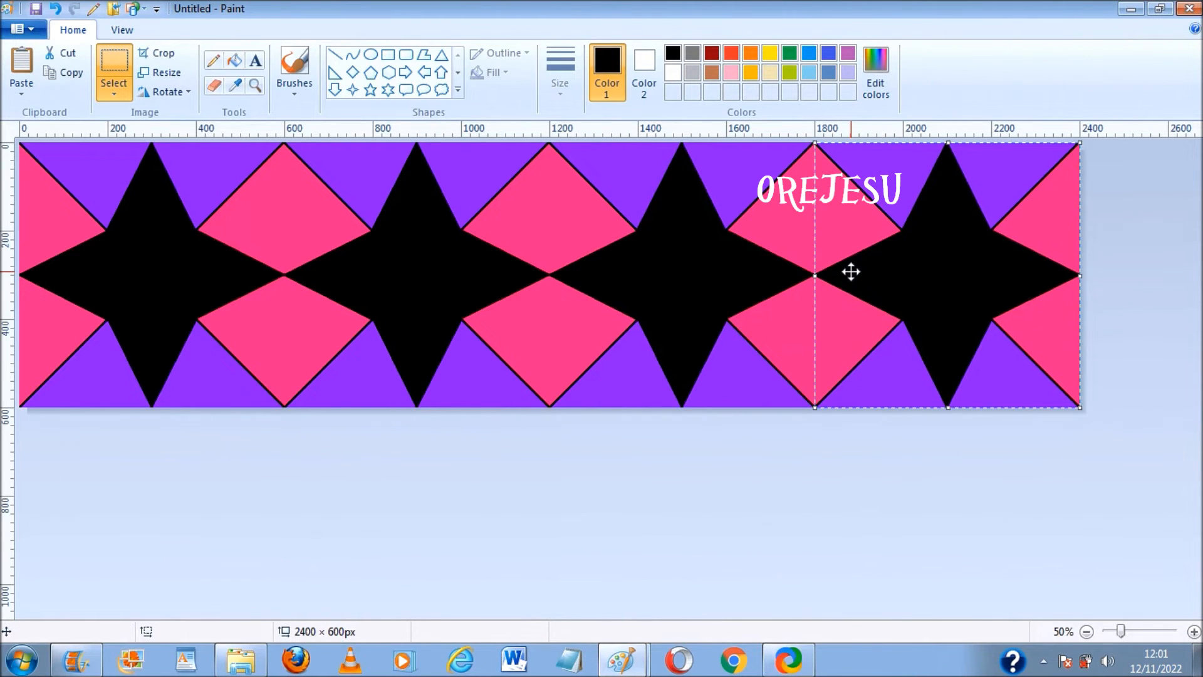
click(828, 495)
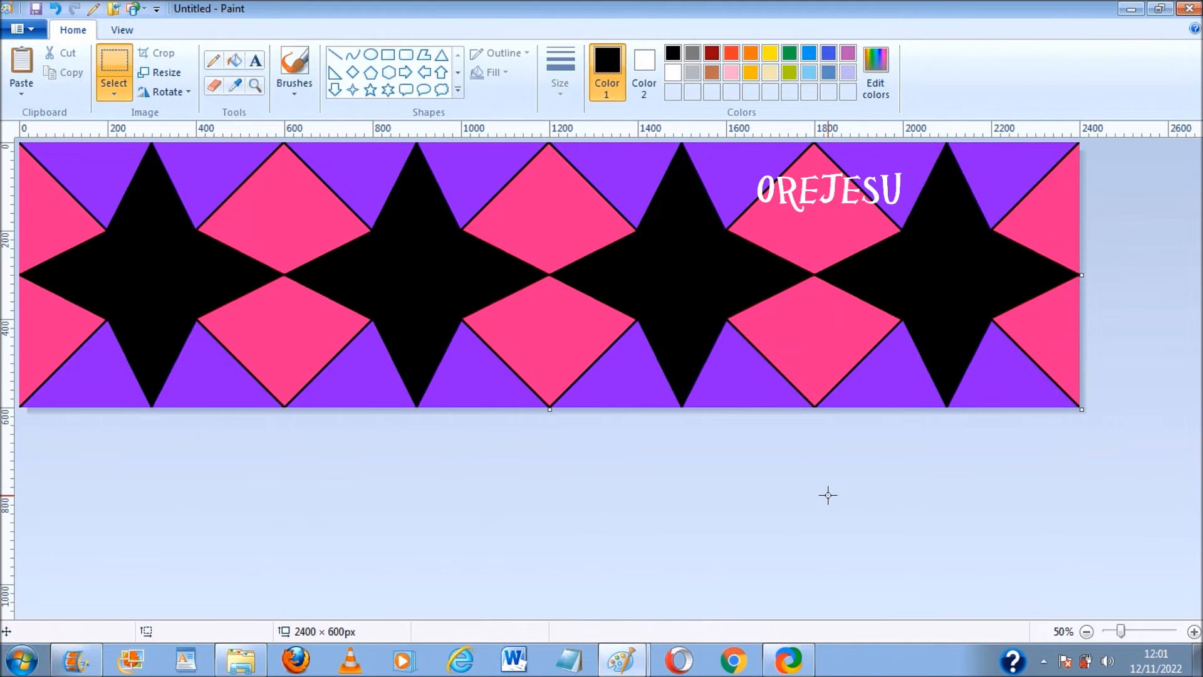
Copy the entire four-star row and extend the canvas downward to 2400 × 1200 px
key(ctrl+a)
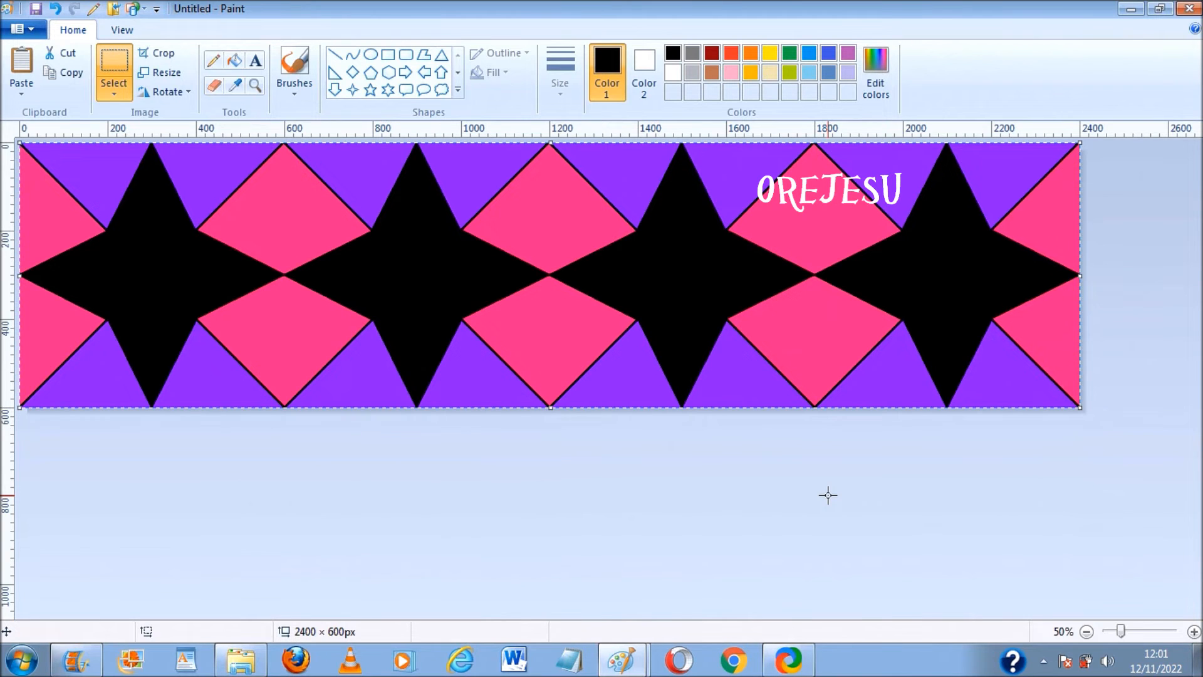
click(594, 575)
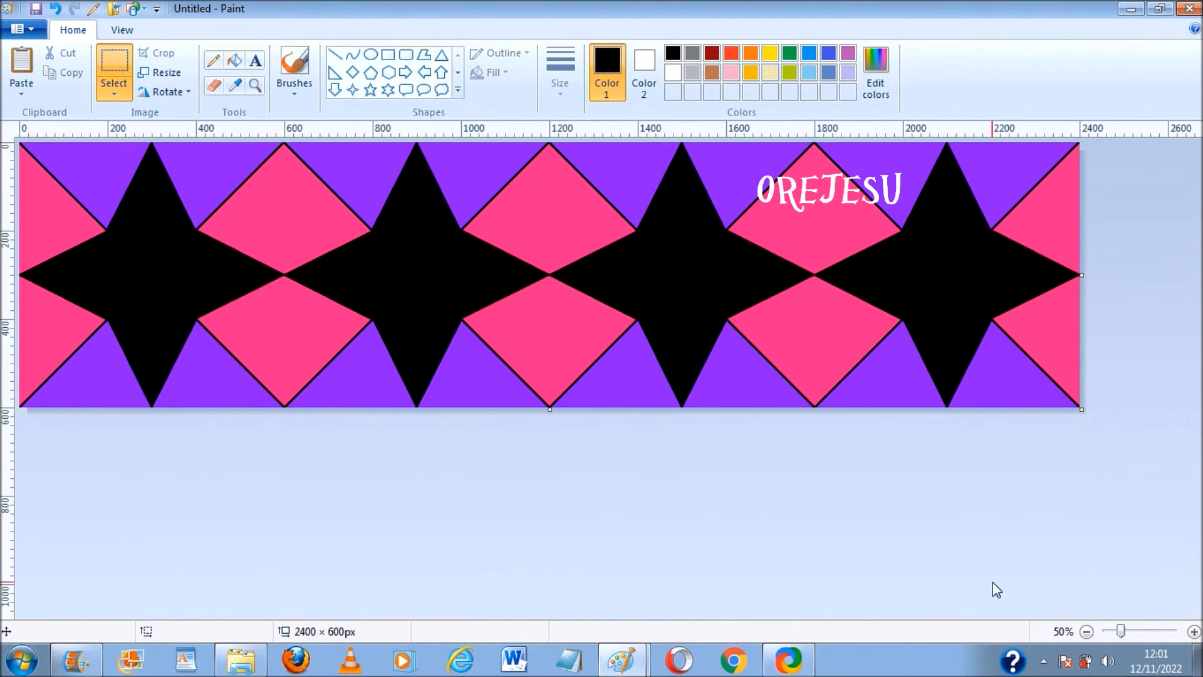
click(1088, 632)
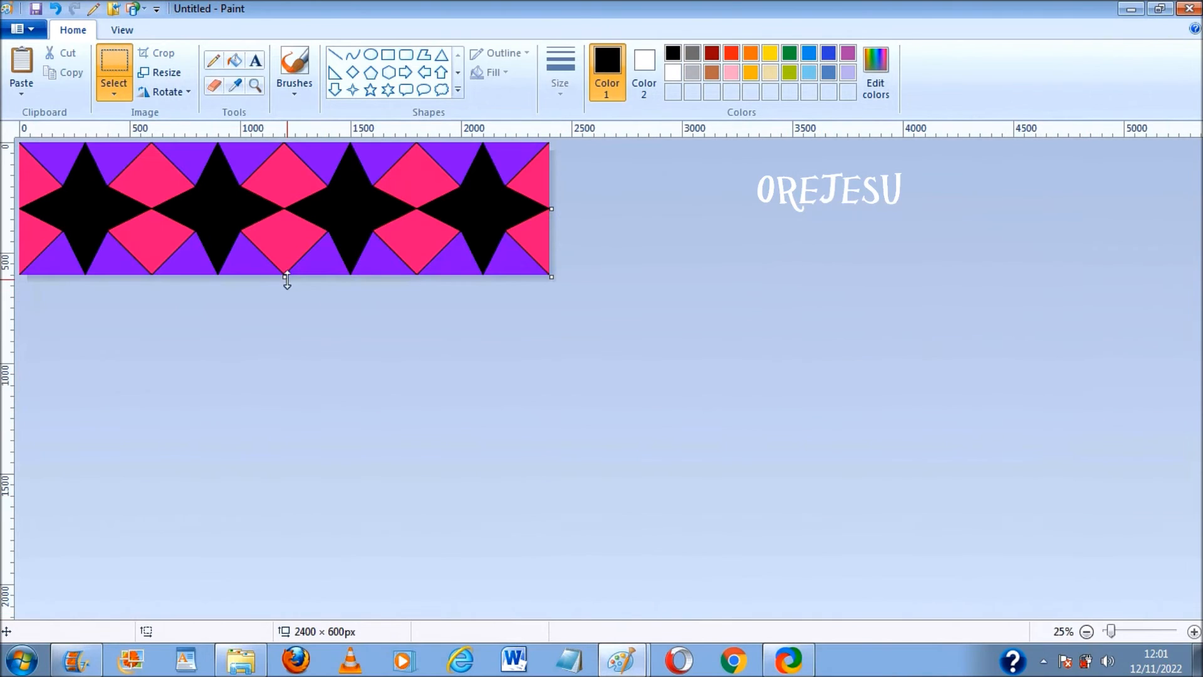
drag(287, 275, 337, 407)
Paste the copied star row and align it flush beneath the first row, closing the white gap between them
key(ctrl+v)
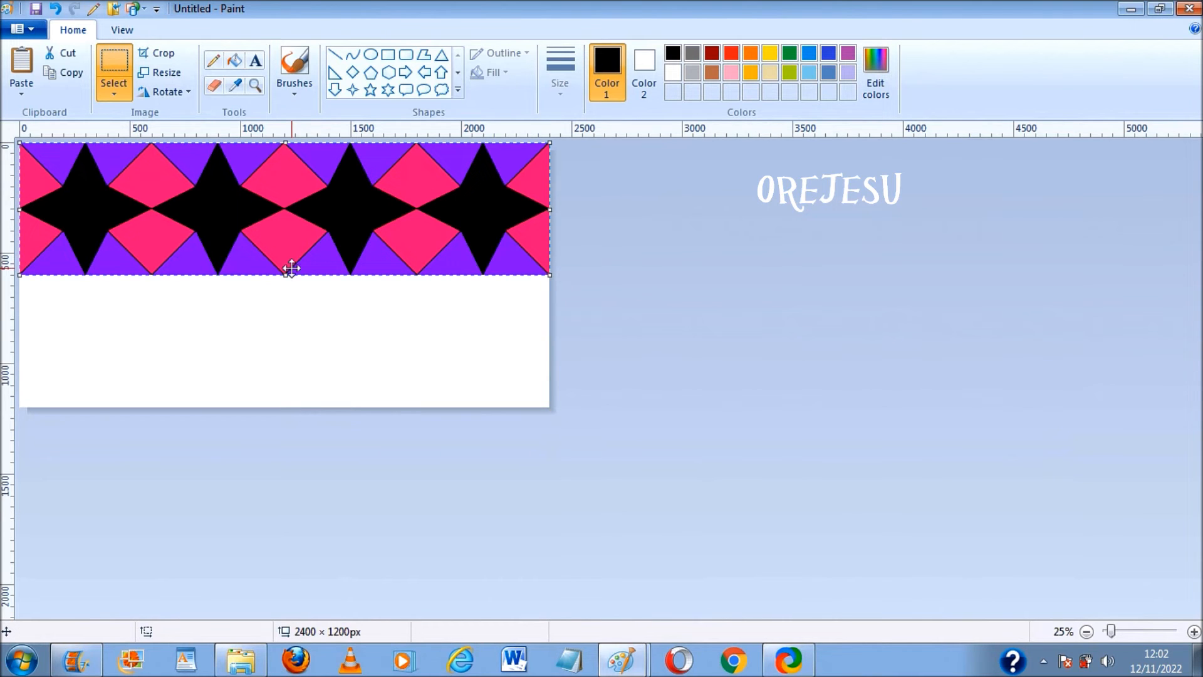
drag(287, 223, 320, 366)
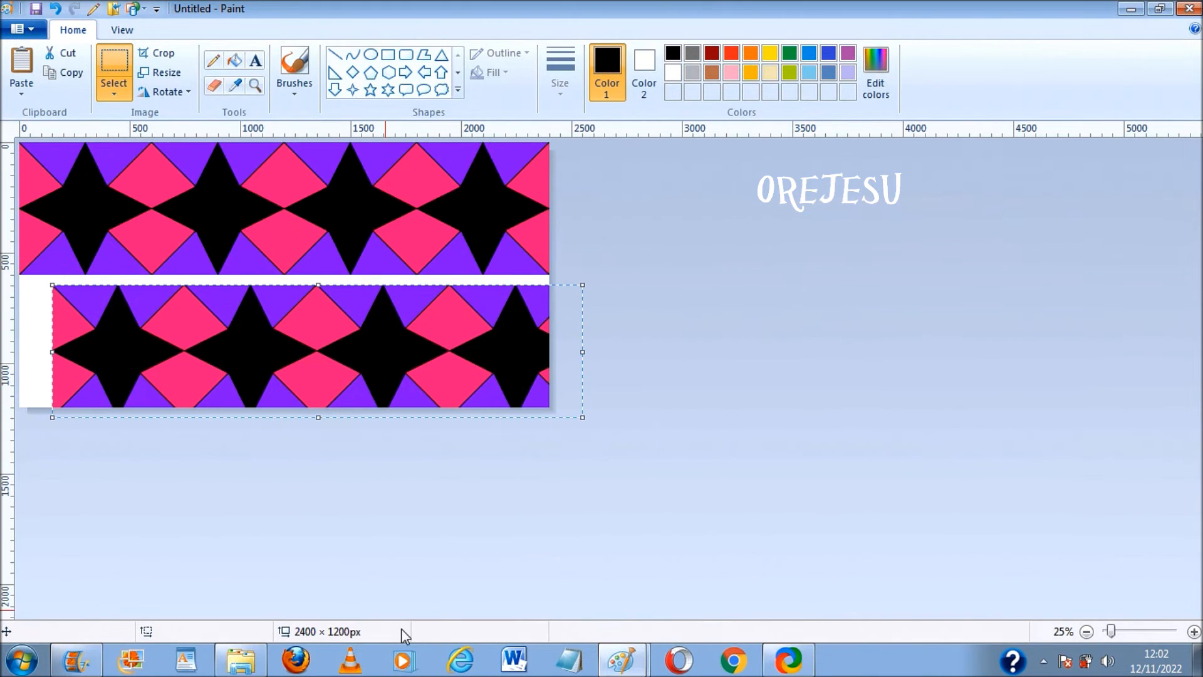
drag(324, 360, 293, 350)
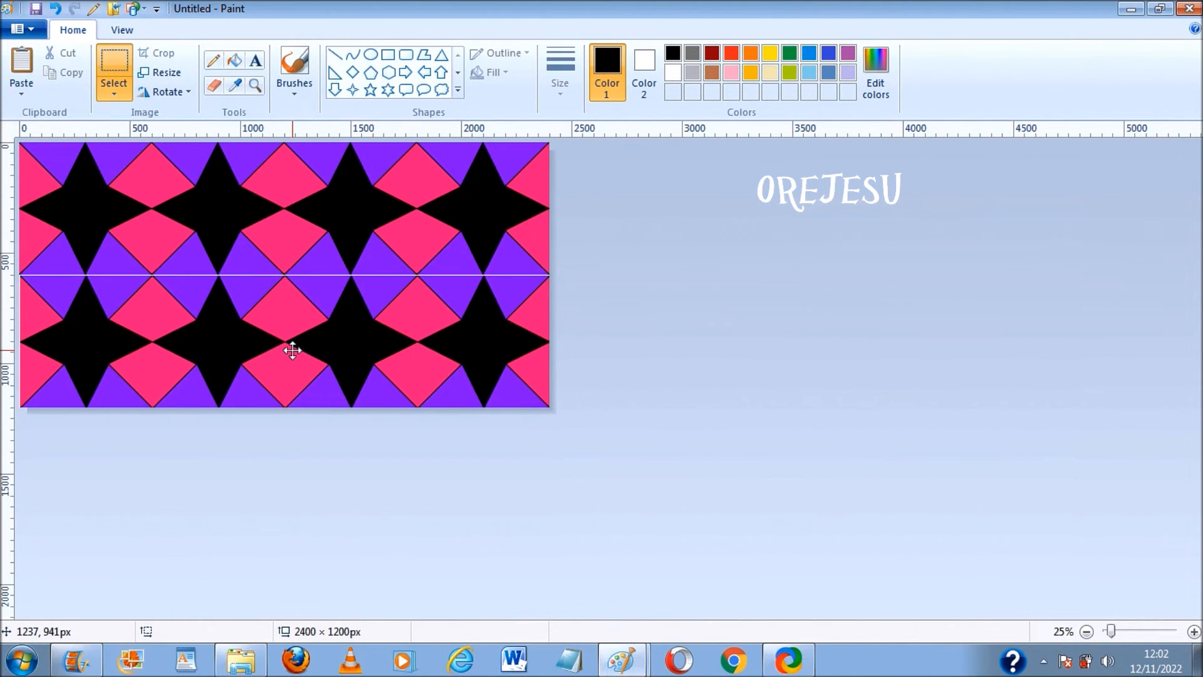
drag(292, 351, 291, 349)
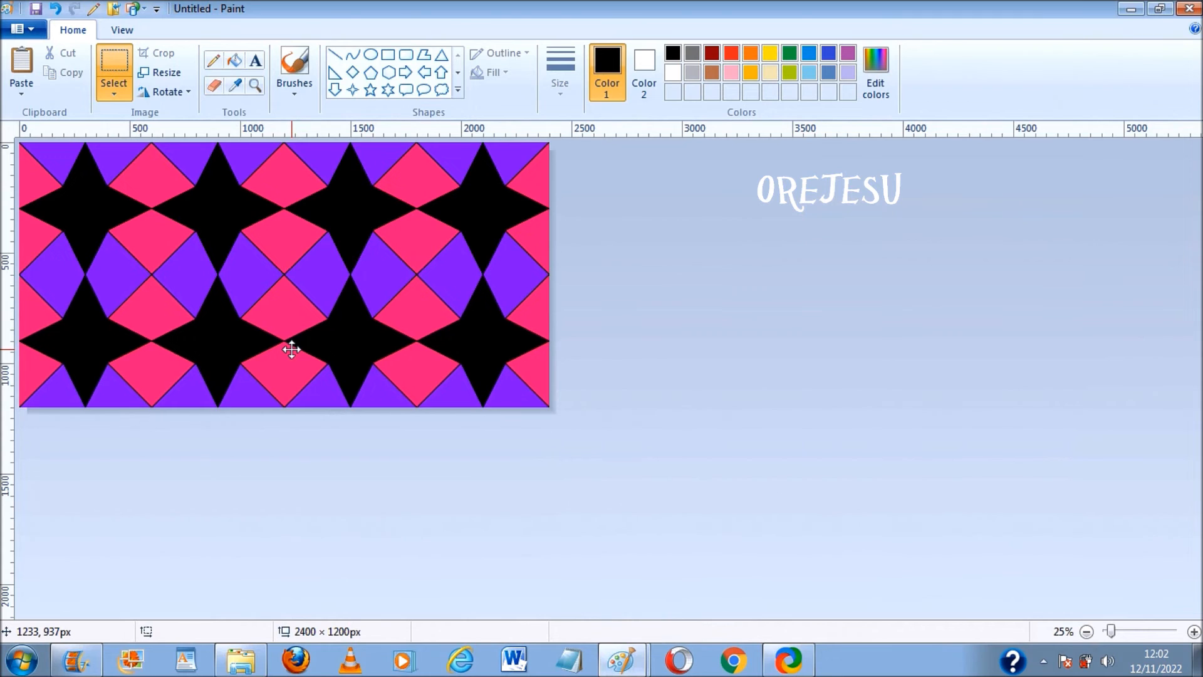
click(868, 360)
Copy the whole two-row star pattern and extend the canvas downward to 2400 × 2400 px
key(ctrl+a)
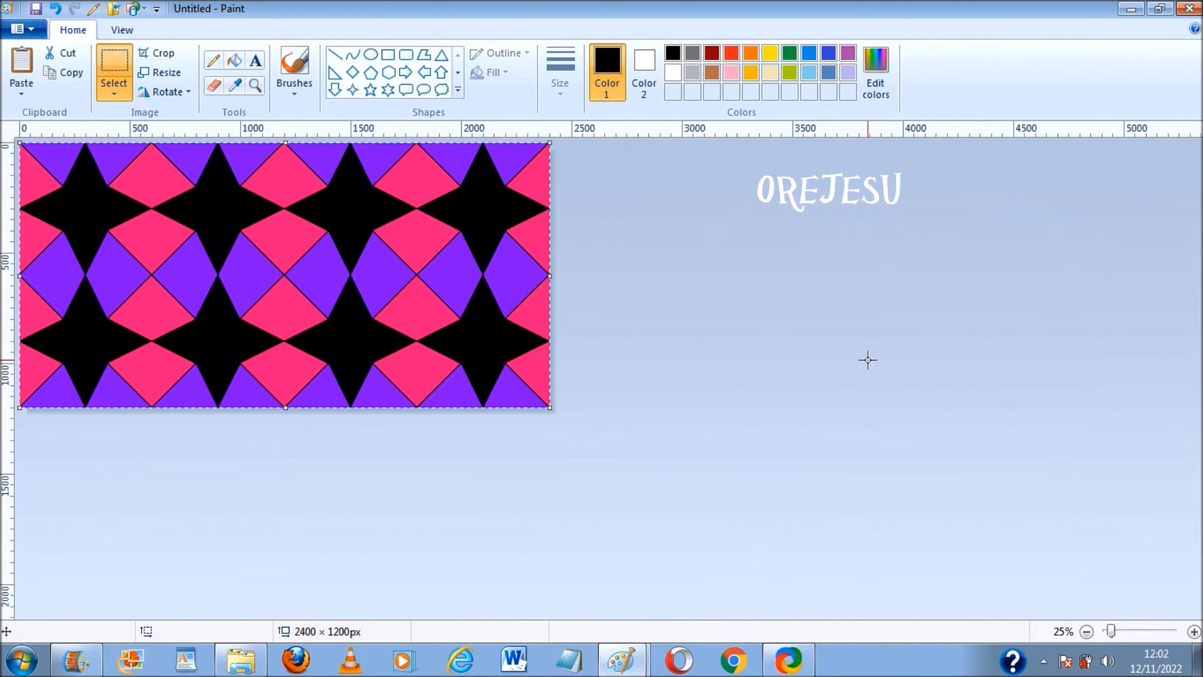
click(1087, 632)
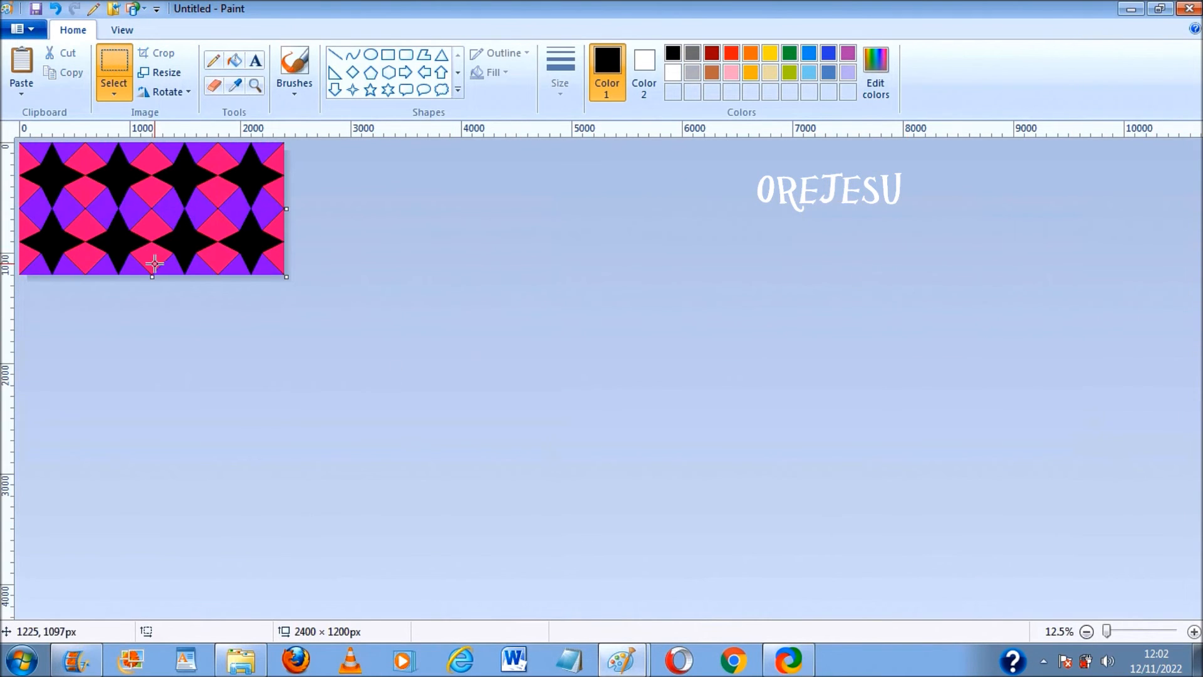
drag(154, 276, 171, 409)
key(ctrl+v)
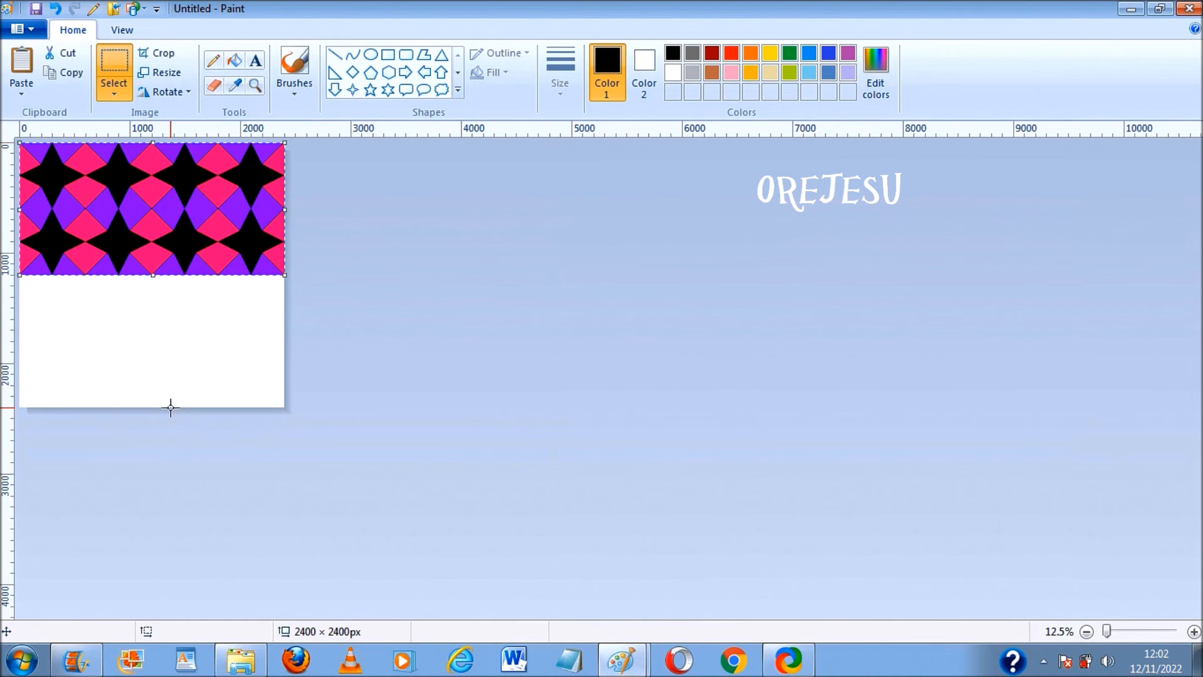
drag(141, 176, 138, 314)
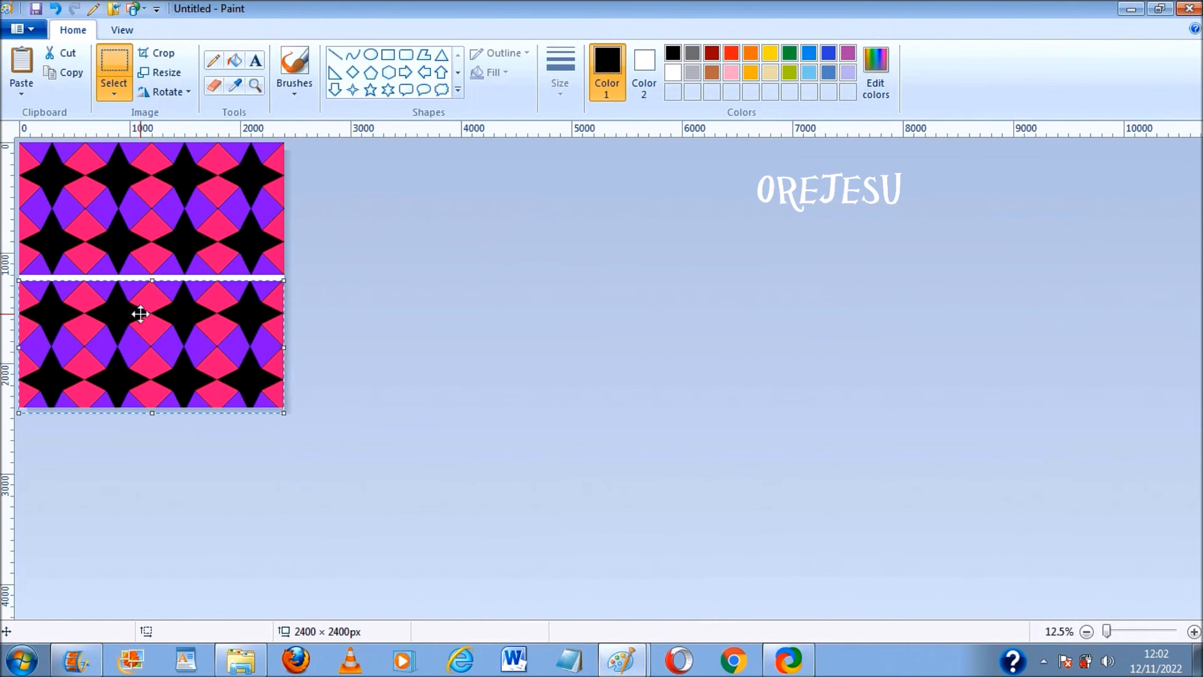
key(ctrl+z)
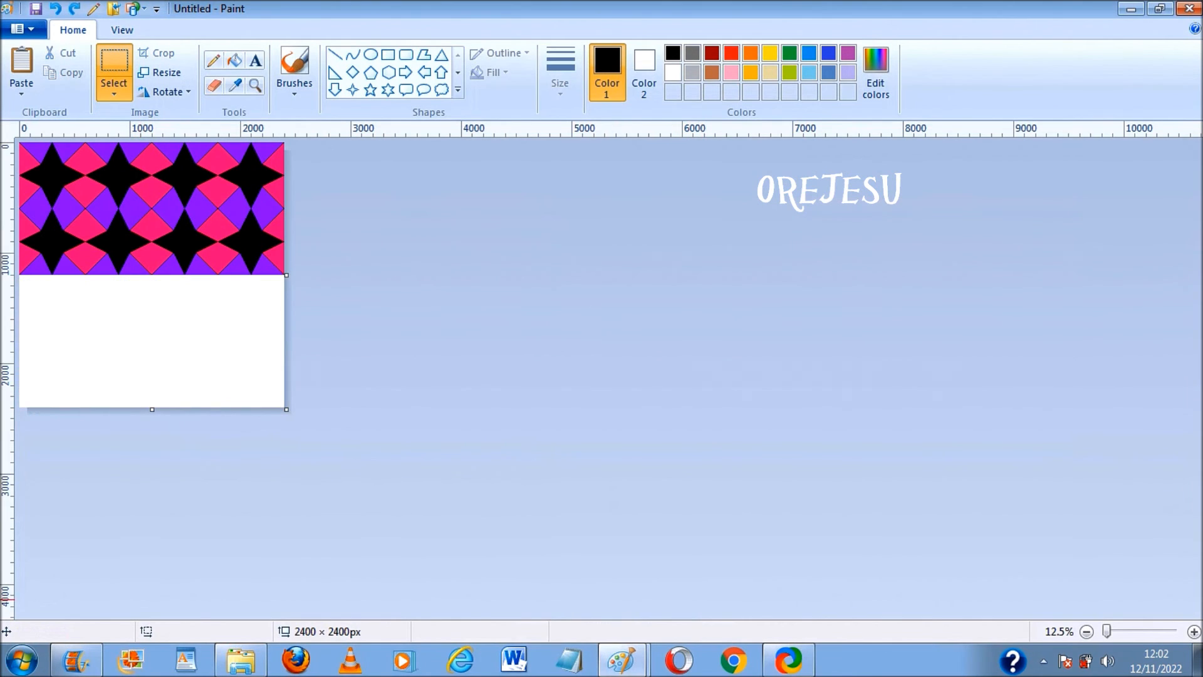
Paste the two-row star block and align it flush beneath the existing rows to fill the blank lower half of the canvas
click(1194, 632)
drag(1197, 459, 1197, 507)
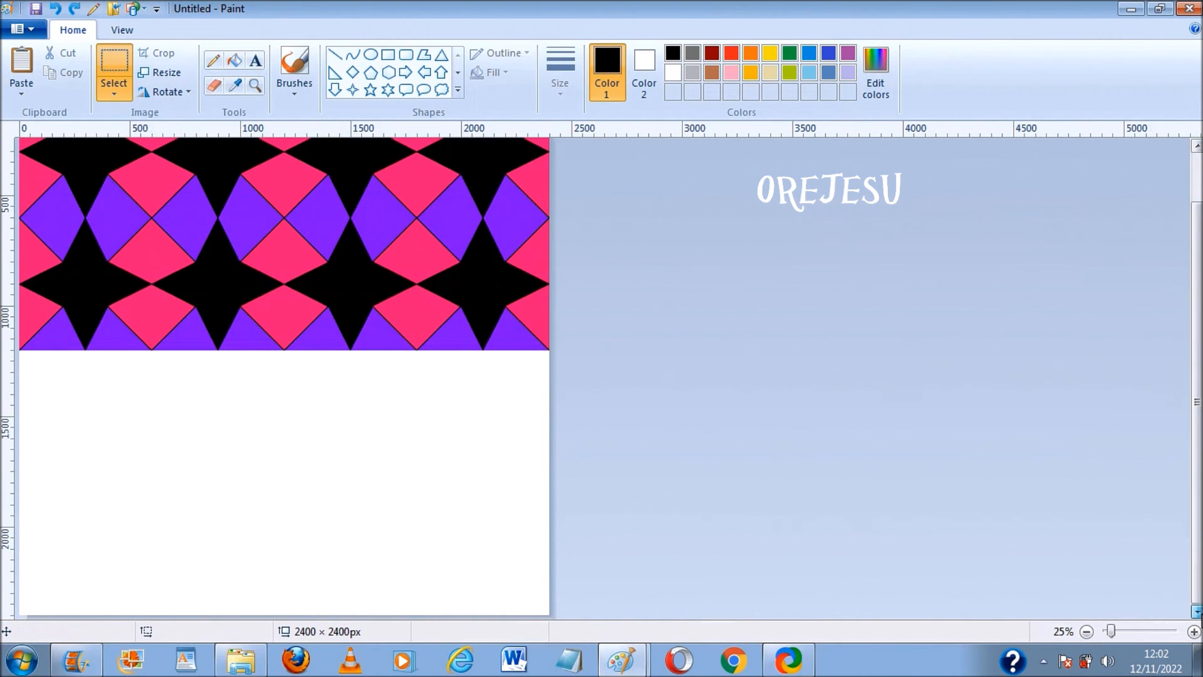
key(ctrl+v)
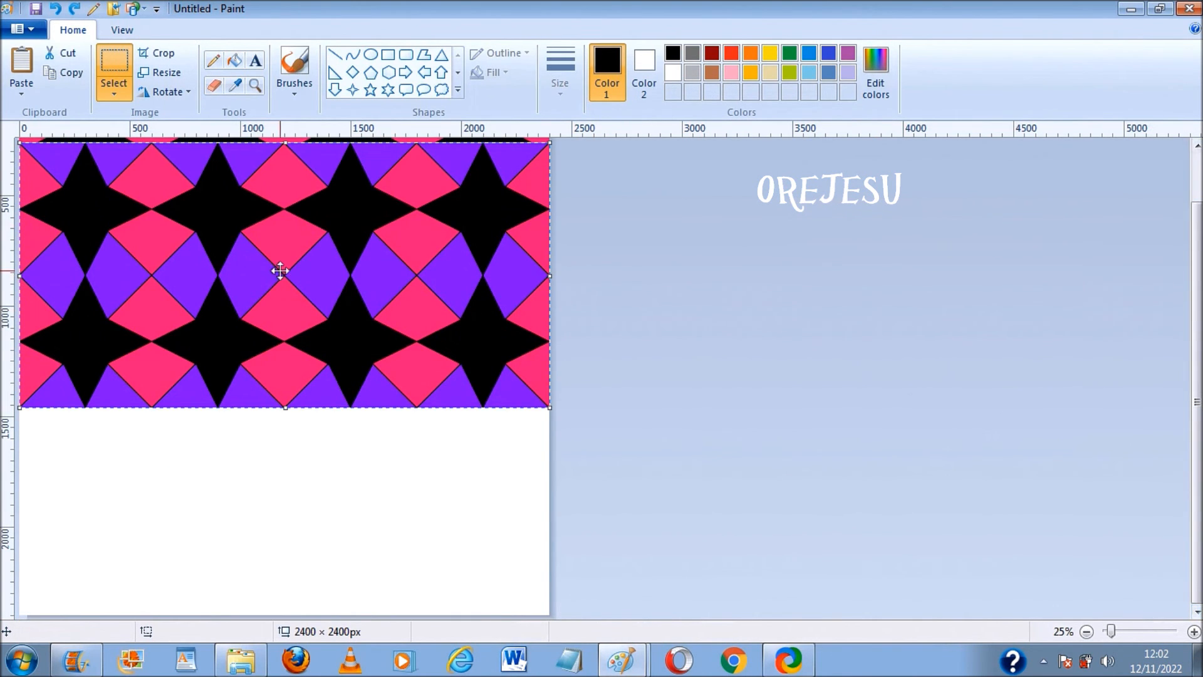
drag(274, 270, 273, 479)
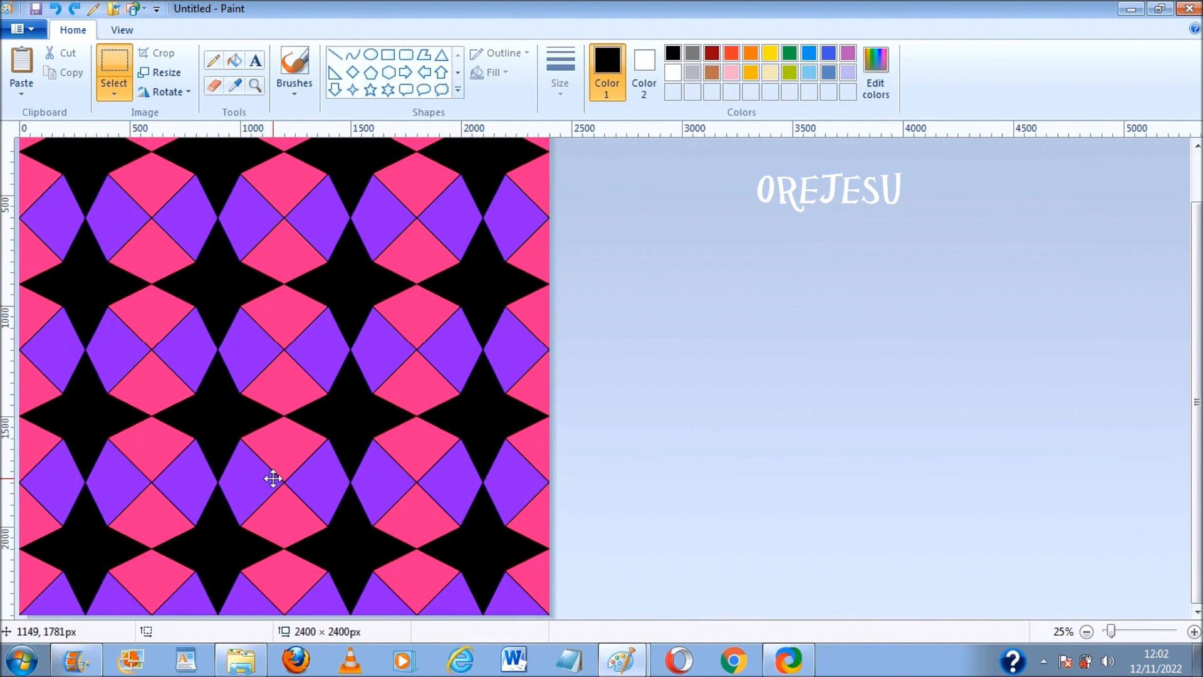
click(765, 521)
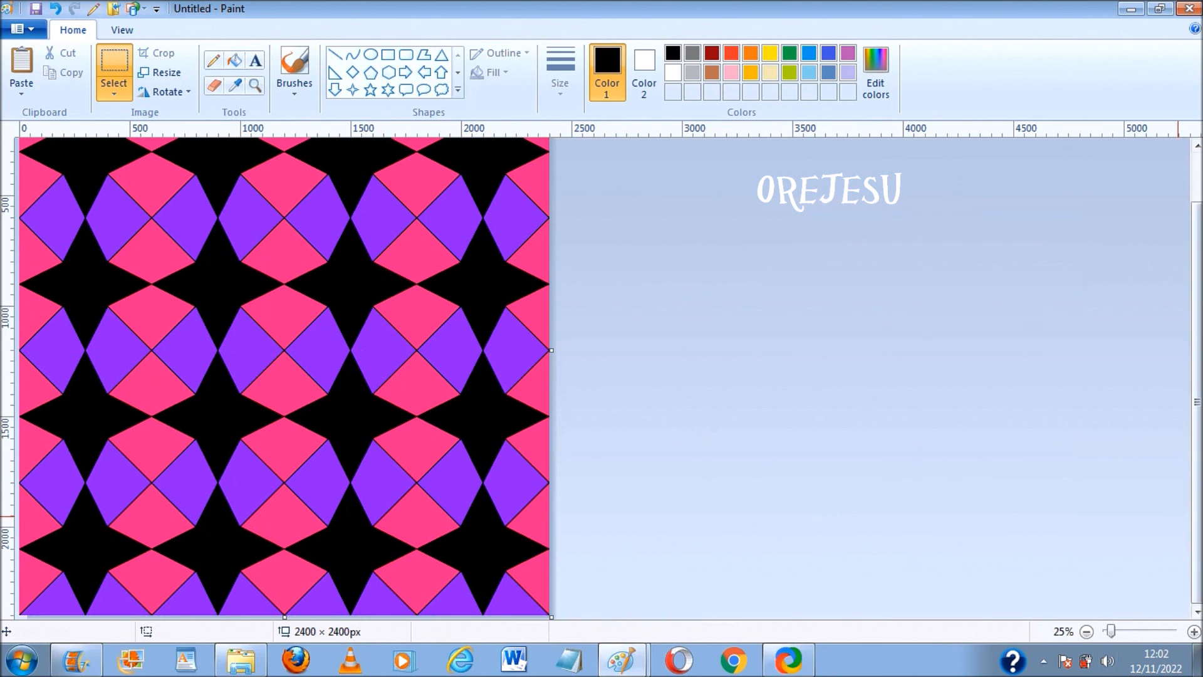
click(1087, 632)
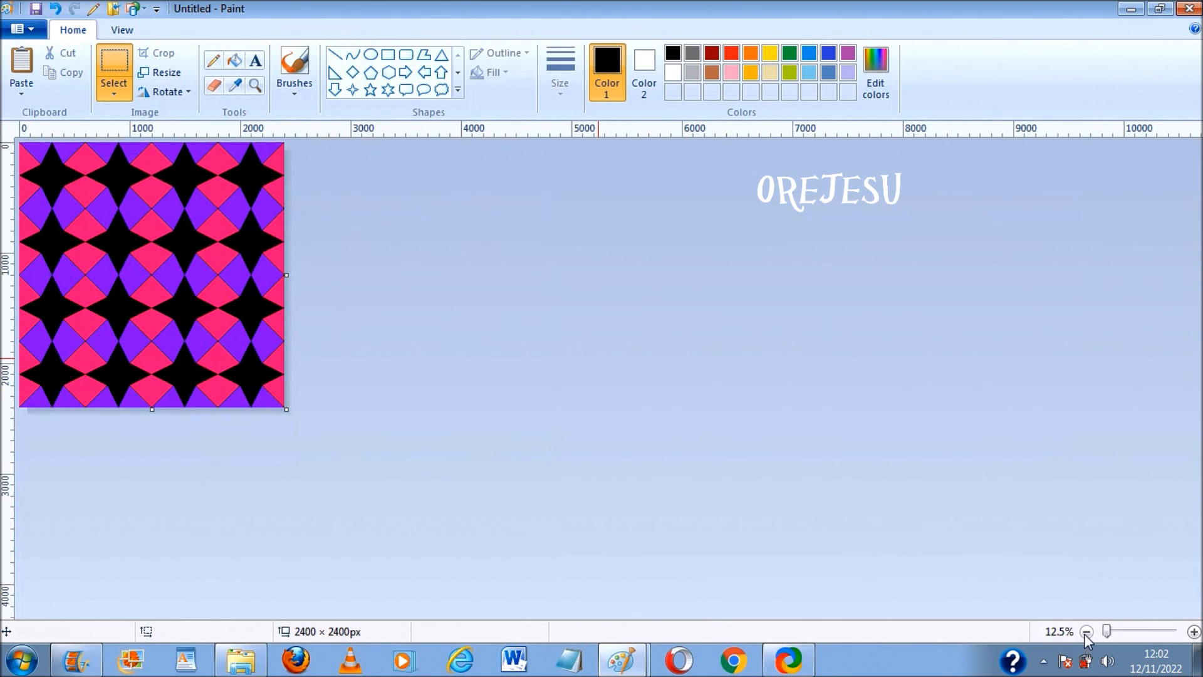